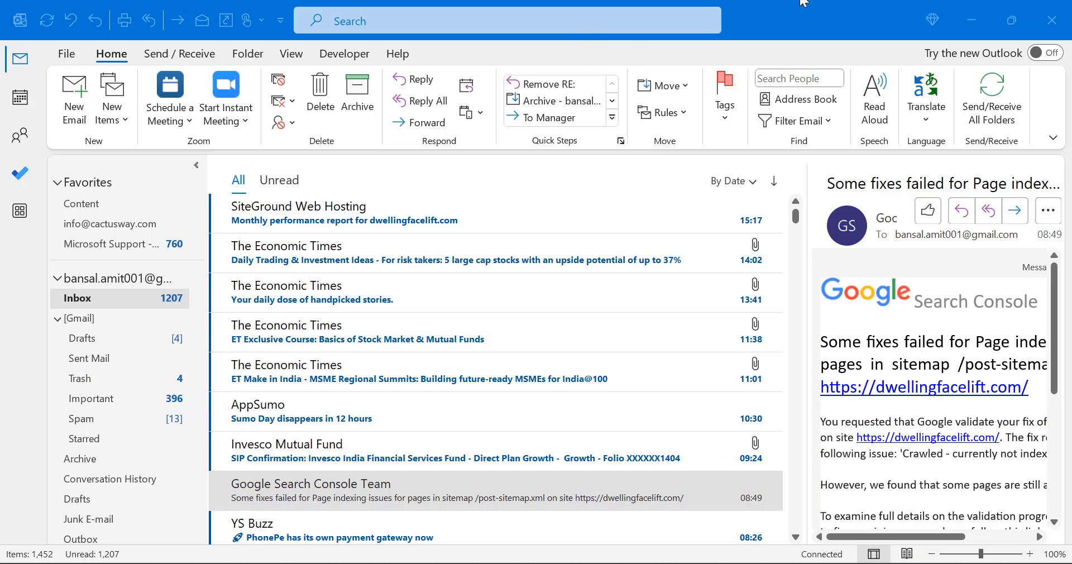
Open a blank new email message and close it without entering anything
key("ctrl+shift+m")
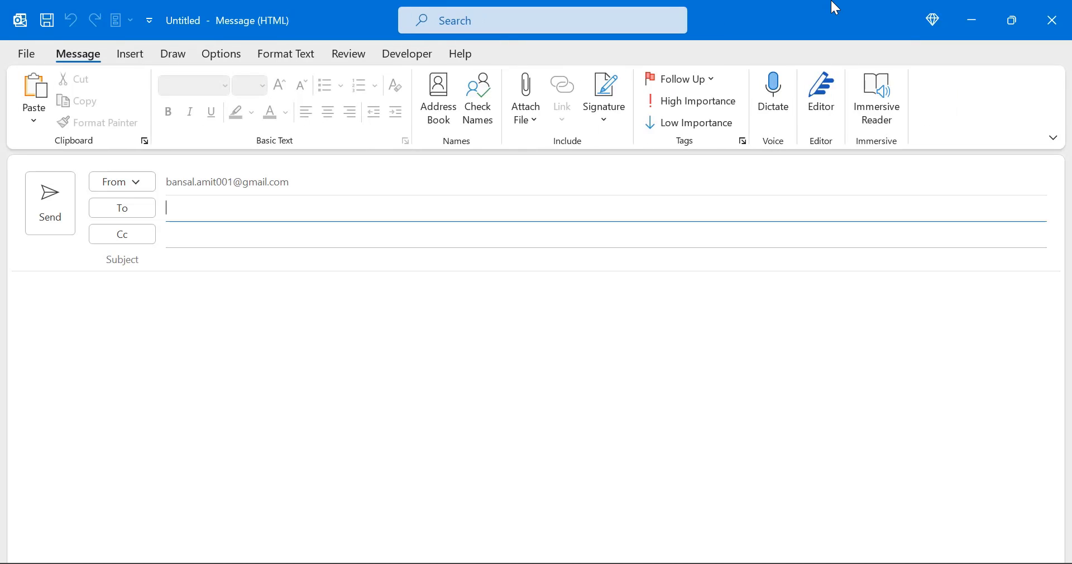
left_click(1052, 21)
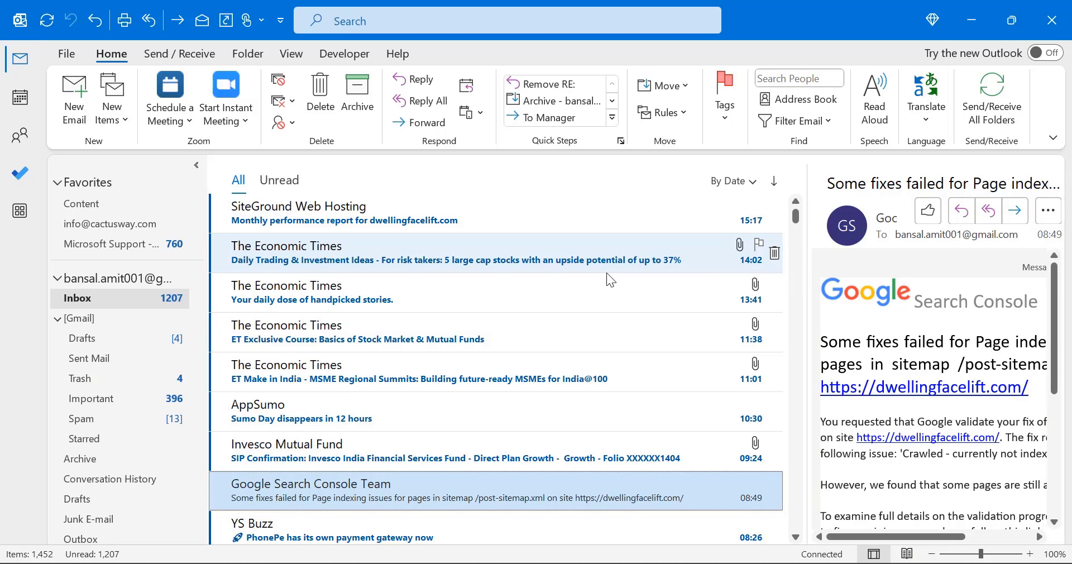
Open the "Daily Trading & Investment Ideas" email in the reading pane and move on to "Your daily dose of handpicked stories"
left_click(393, 264)
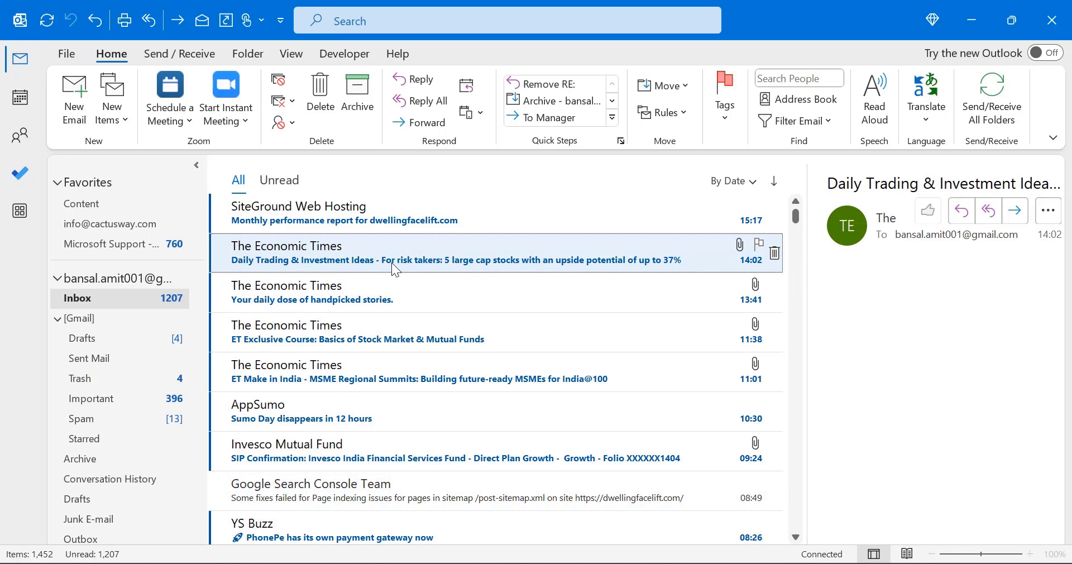
key("ctrl+Return")
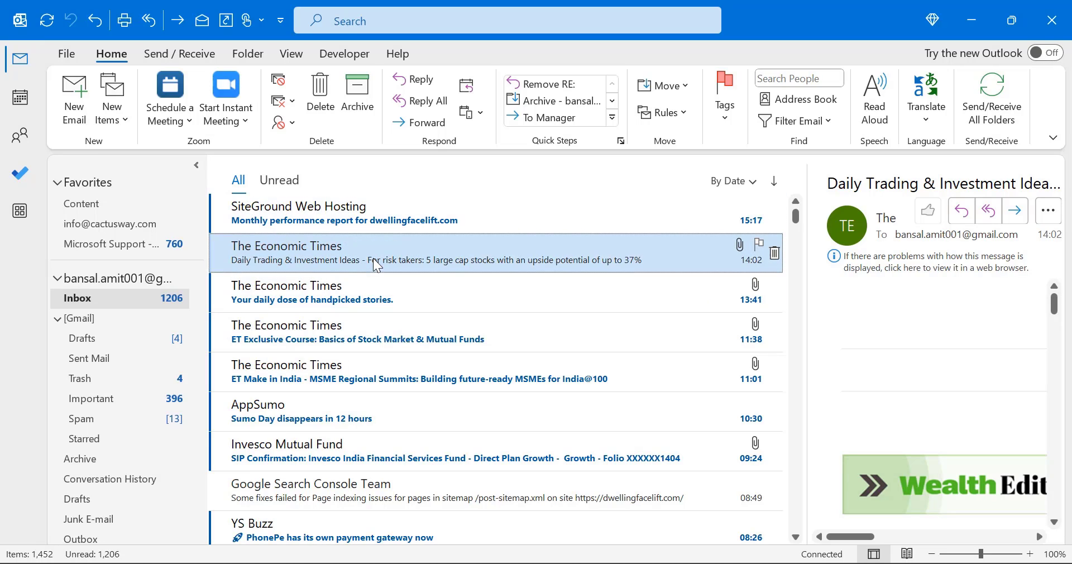
key("Down")
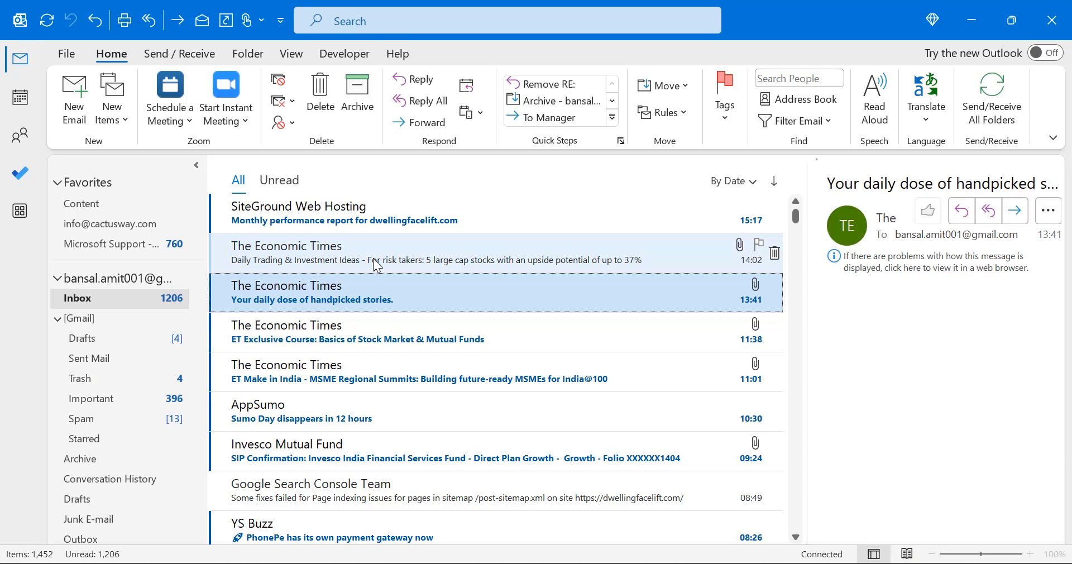
Start a reply to the "Your daily dose of handpicked stories" email and a forward of it, discarding each draft
key("ctrl+r")
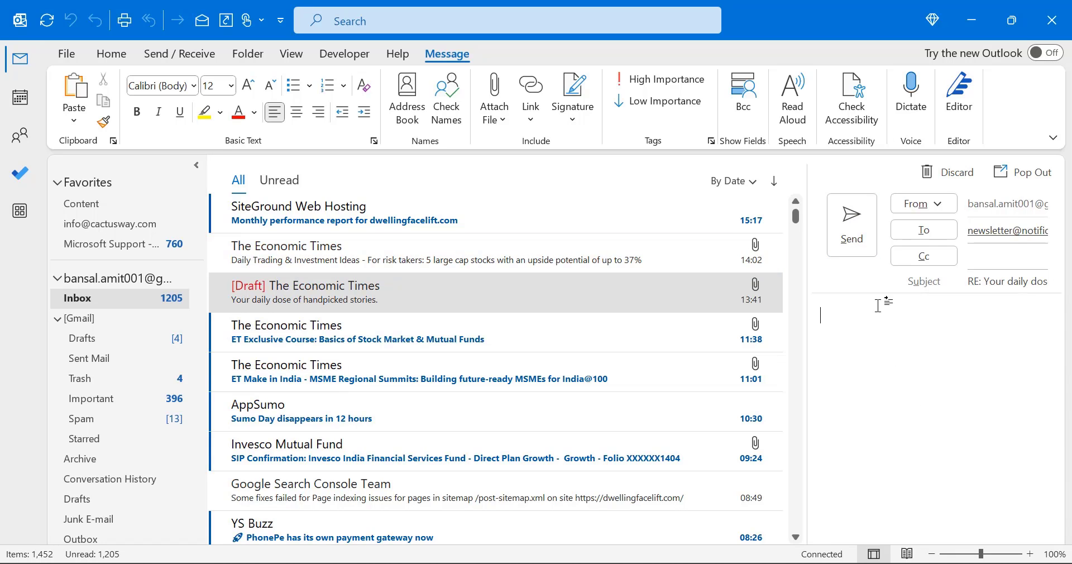
left_click(948, 172)
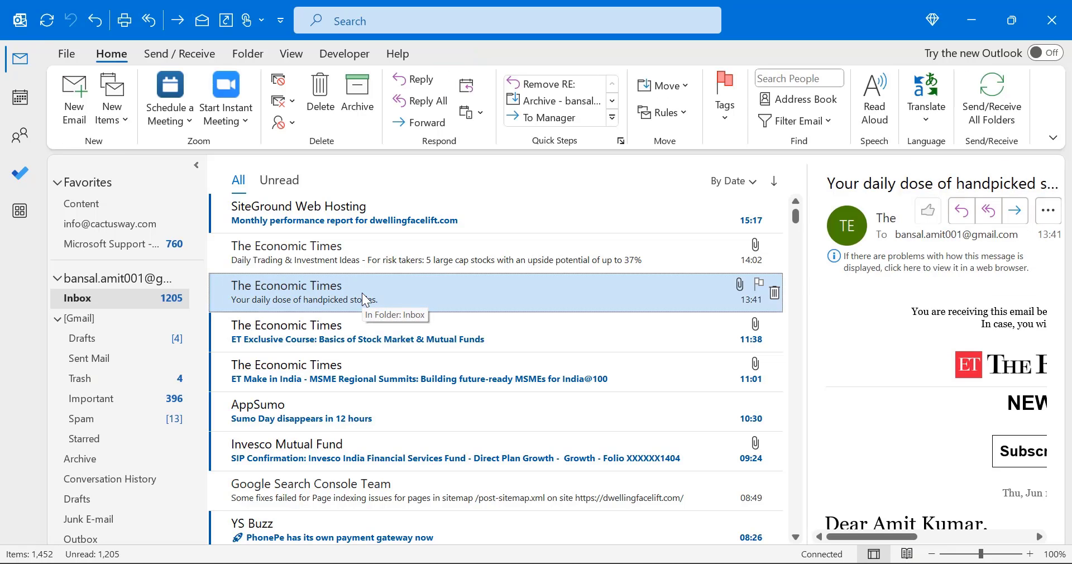
key("ctrl+f")
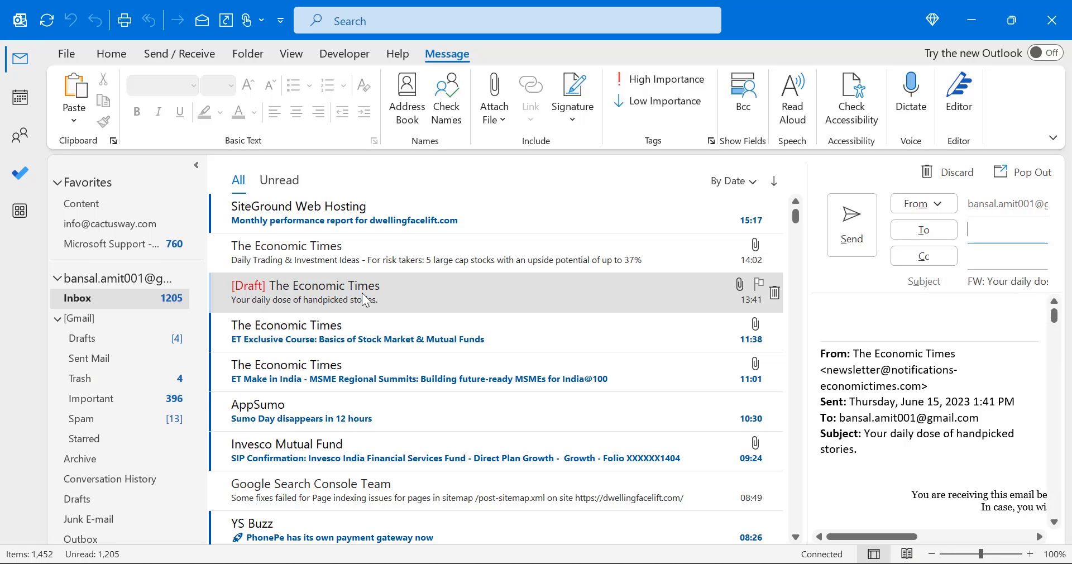
key("Escape")
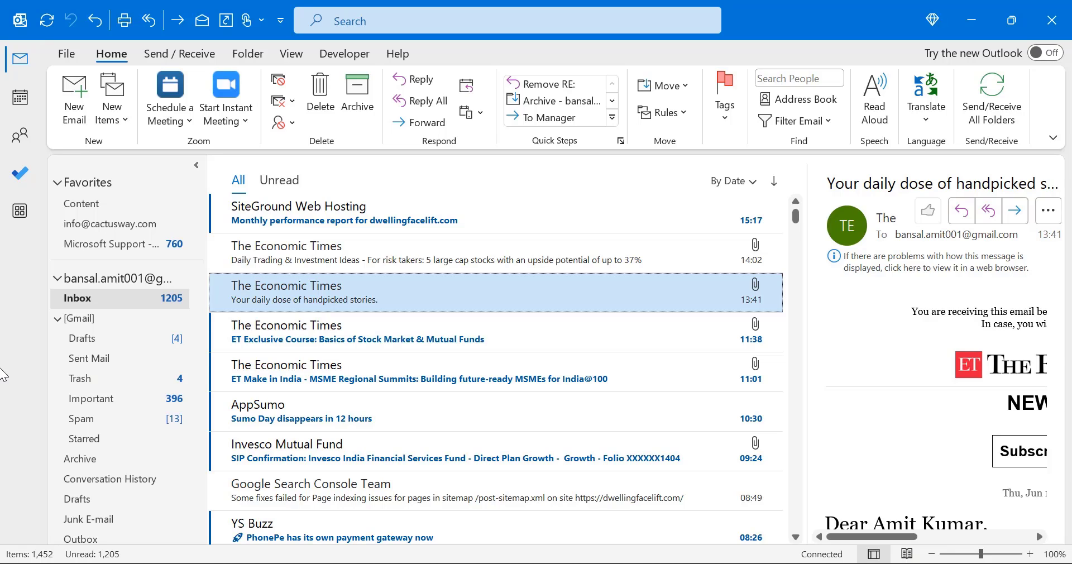
Mark the "Your daily dose of handpicked stories" email as unread and return it to read
key("ctrl+u")
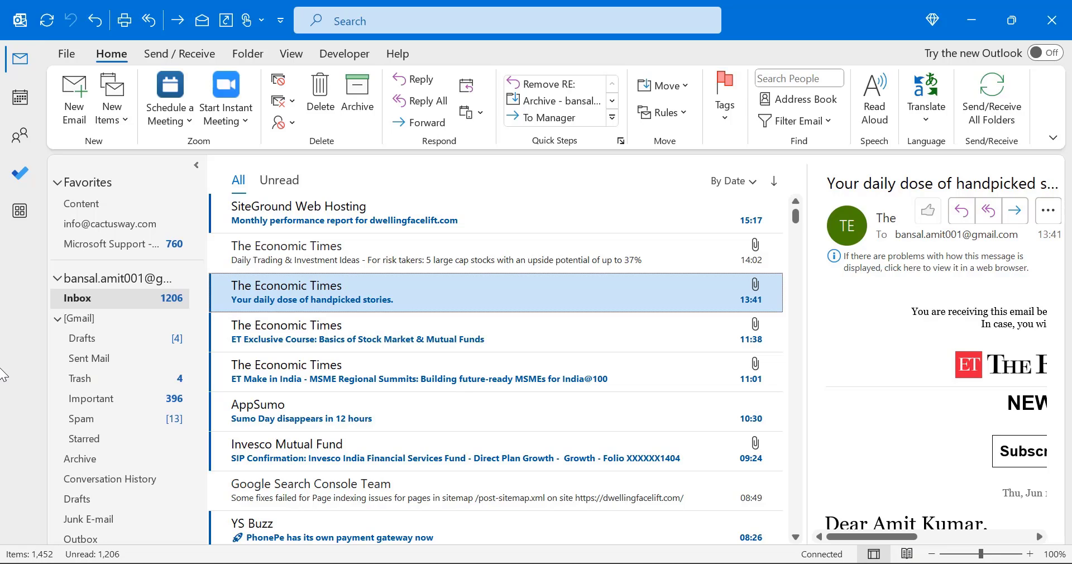
key("ctrl+q")
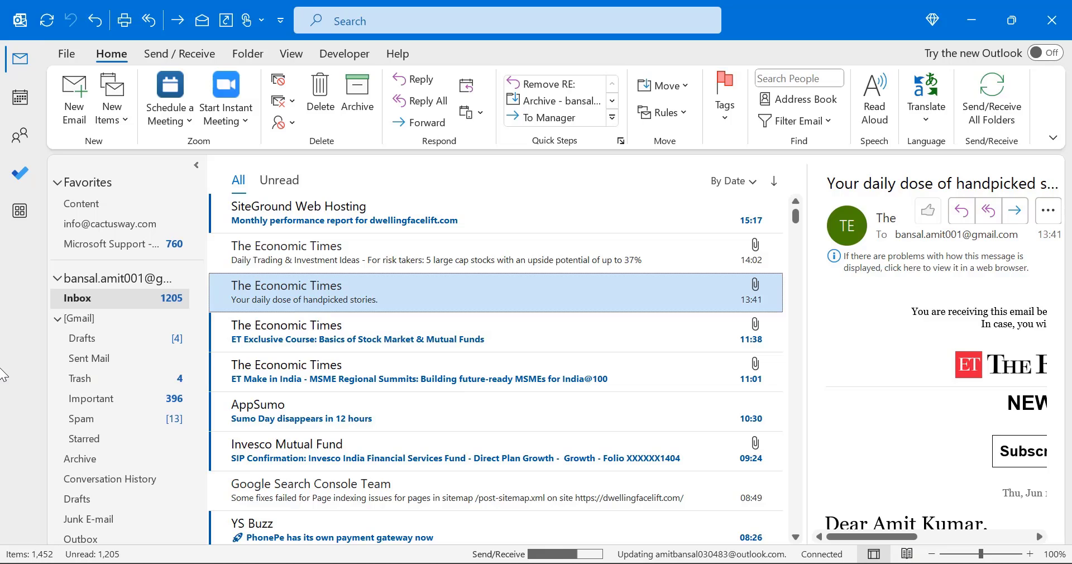
View the folder choices for moving the "Your daily dose of handpicked stories" email, cancel the move, and delete the email
key("ctrl+shift+v")
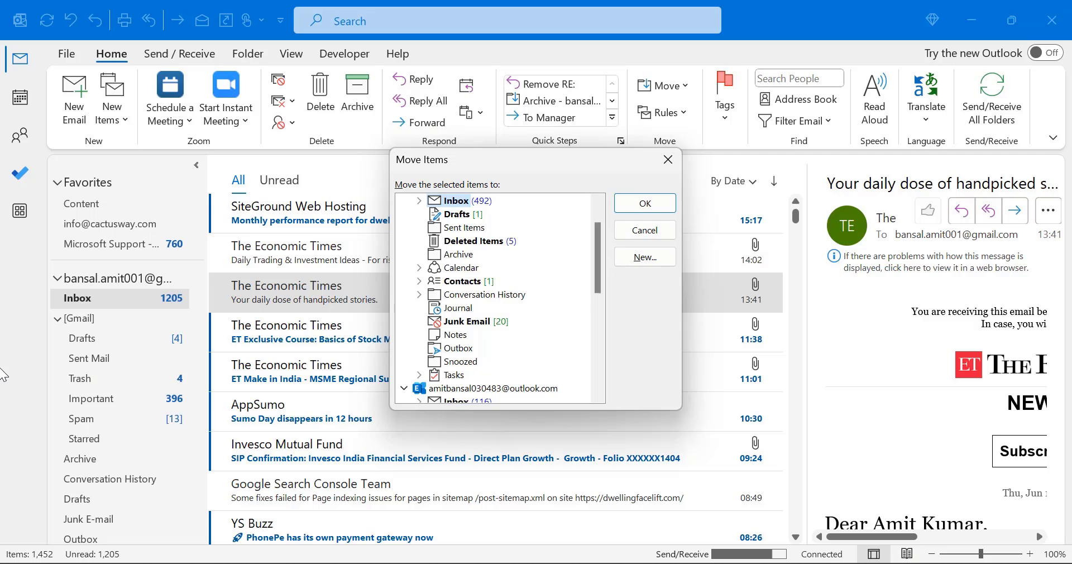
left_click(668, 160)
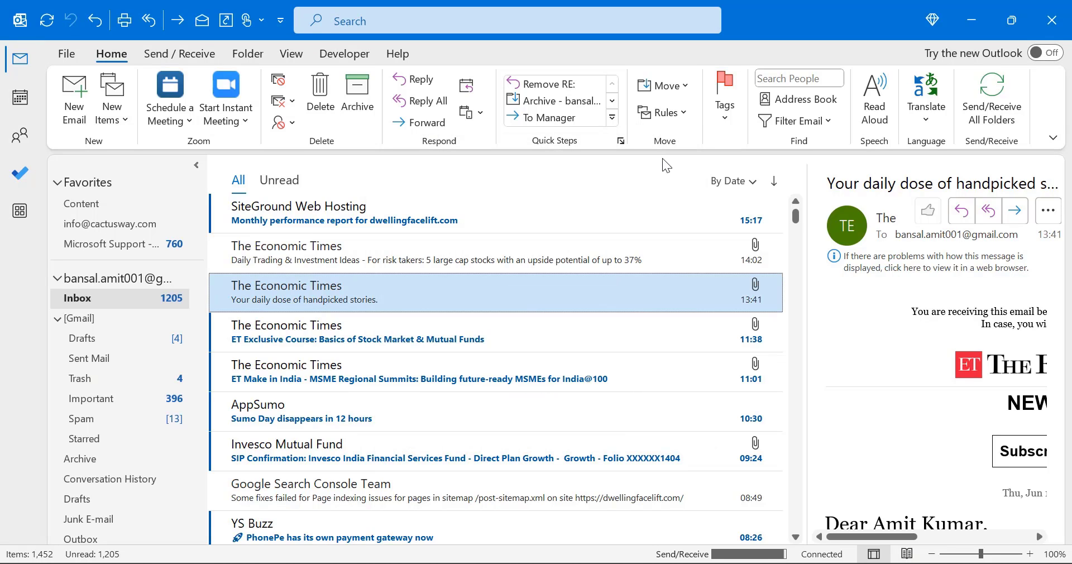
key("ctrl+d")
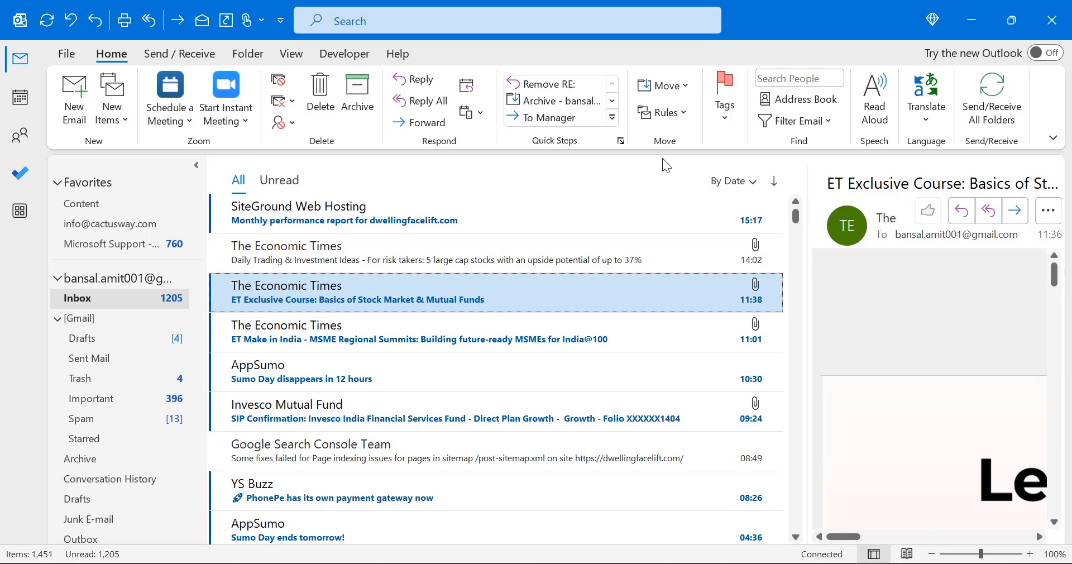
Open the address book to view the contacts list and close it
key("ctrl+shift+b")
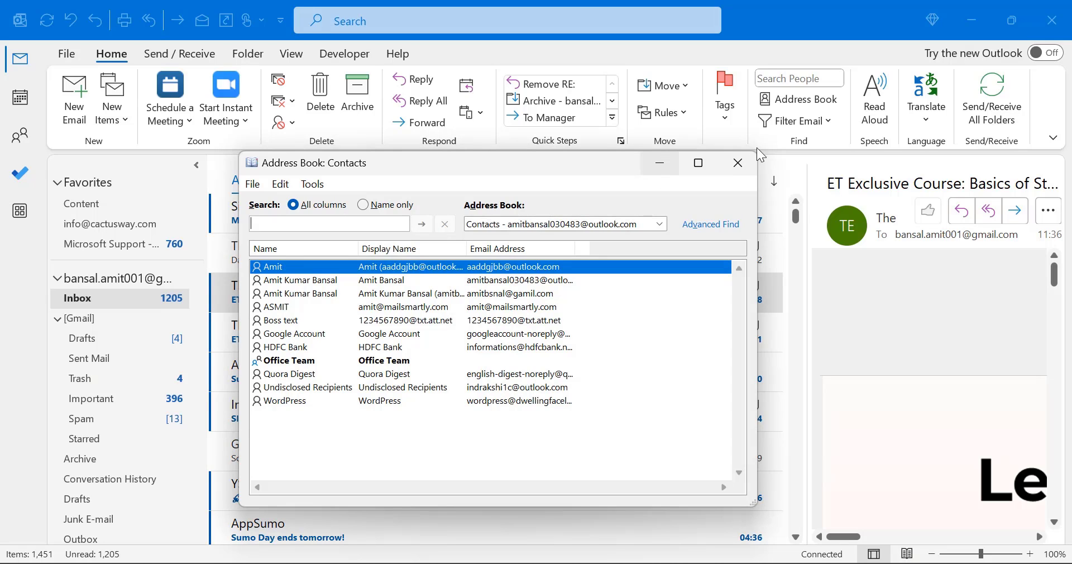
left_click(738, 163)
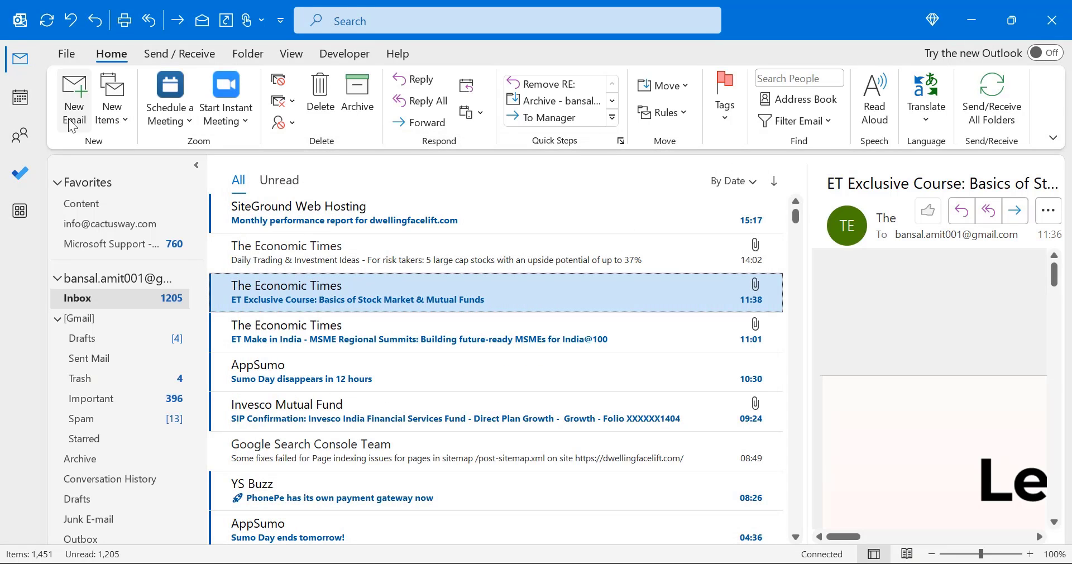
Try to hyperlink the text "Mail Smarty" in a new email's body, and discard the message without saving
left_click(74, 96)
type("Mail Smarty")
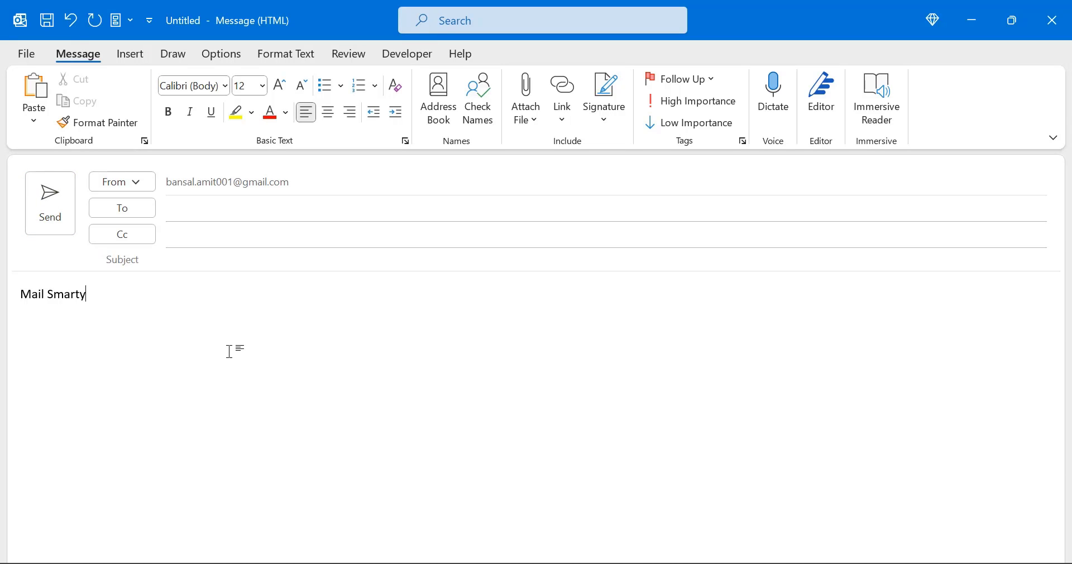
key("ctrl+a")
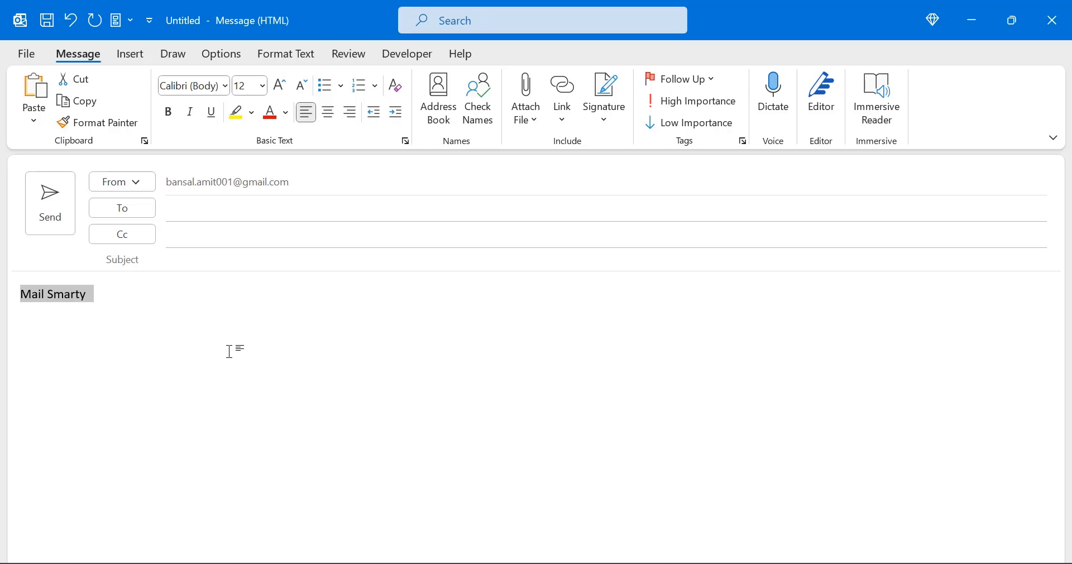
key("ctrl+k")
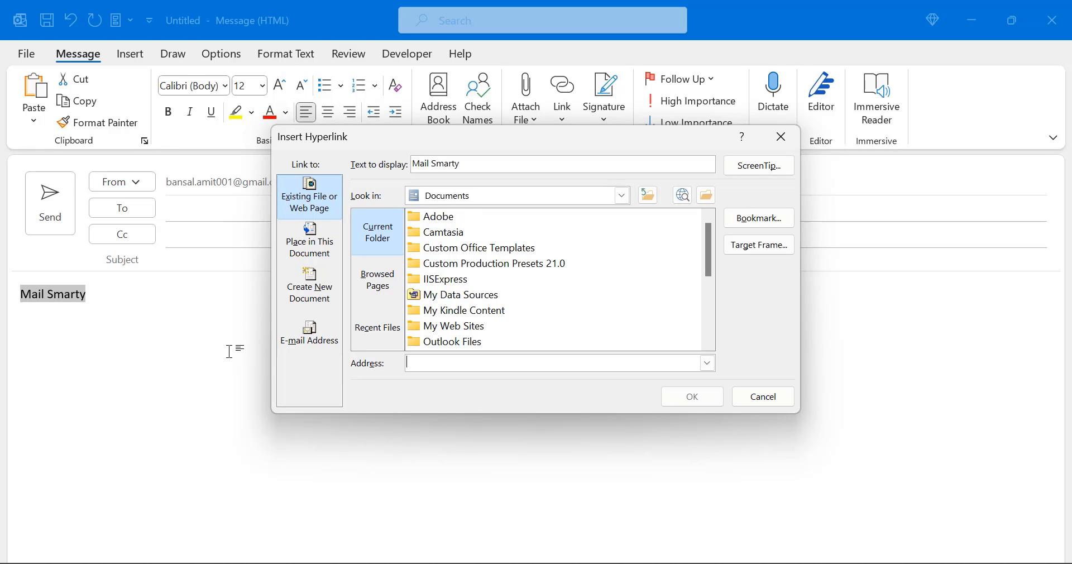
left_click(782, 136)
left_click(1052, 20)
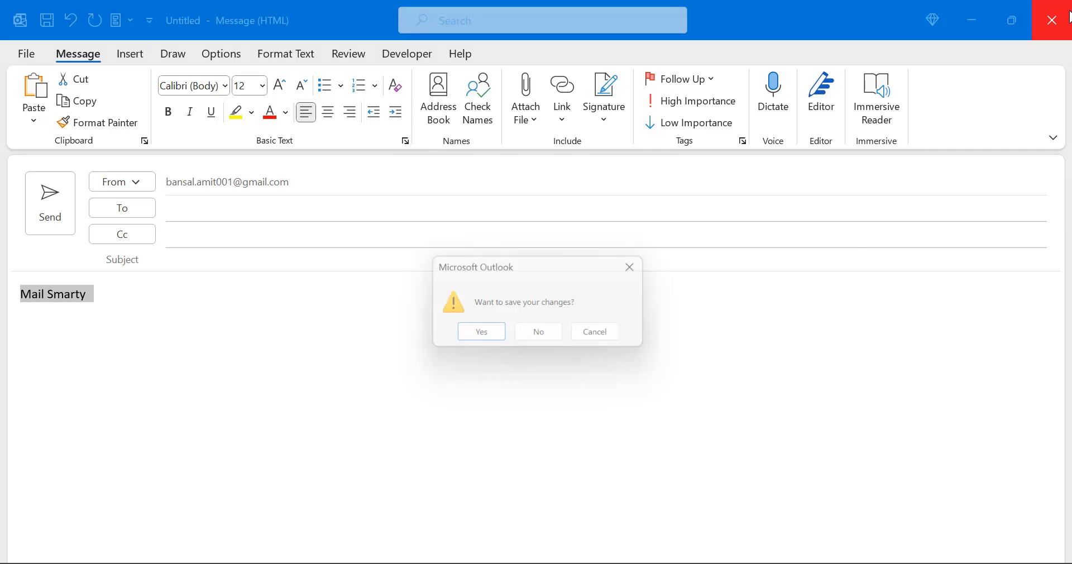
left_click(538, 330)
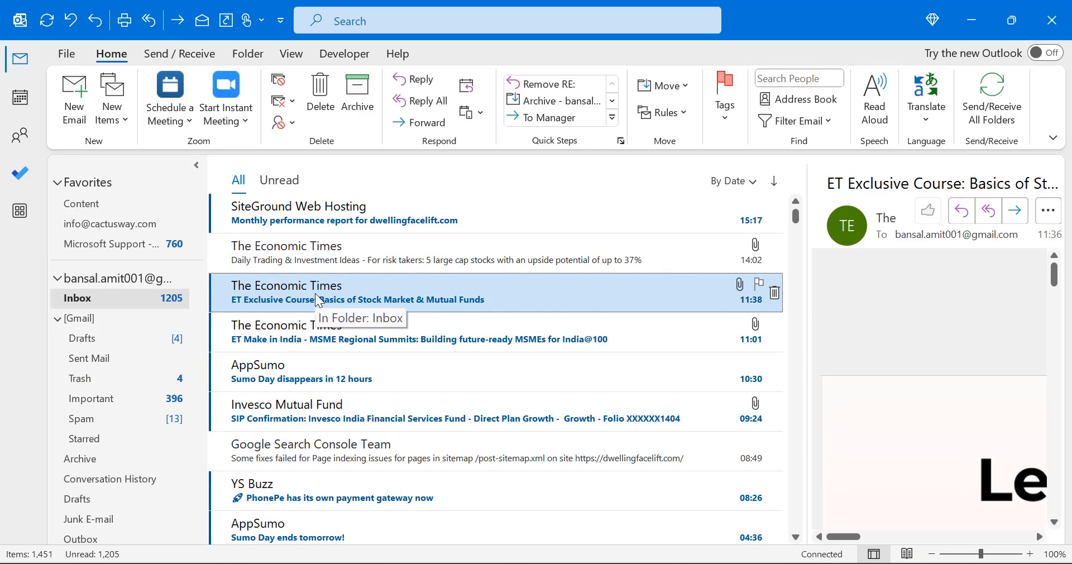
View the print preview of the "ET Exclusive Course" email and leave it without printing
key("ctrl+p")
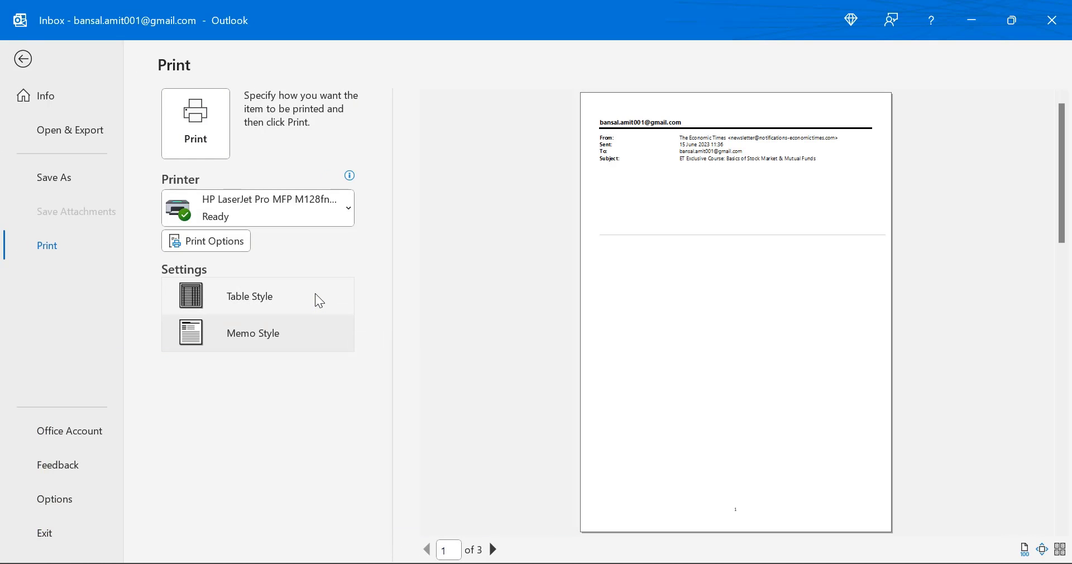
key("Escape")
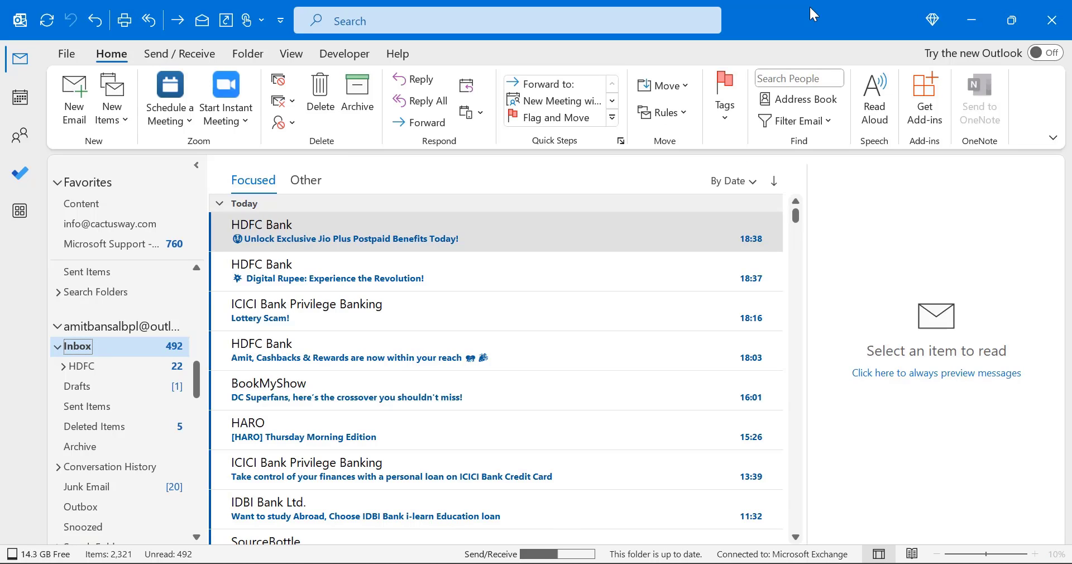
Activate the mailbox search without entering a query, and go to the Inbox using Go to Folder
key("ctrl+e")
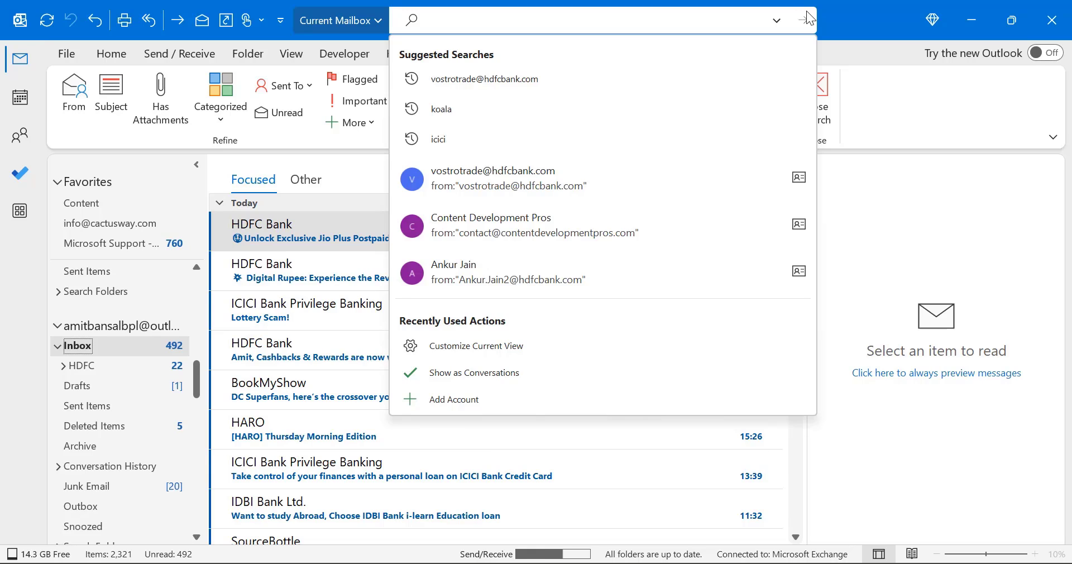
key("ctrl+z")
key("ctrl+y")
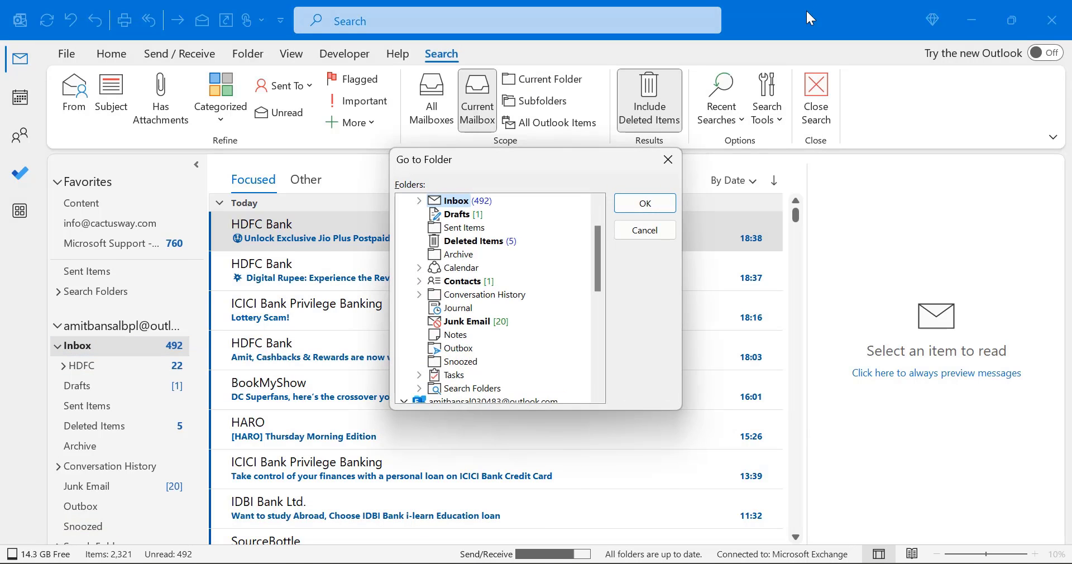
key("Return")
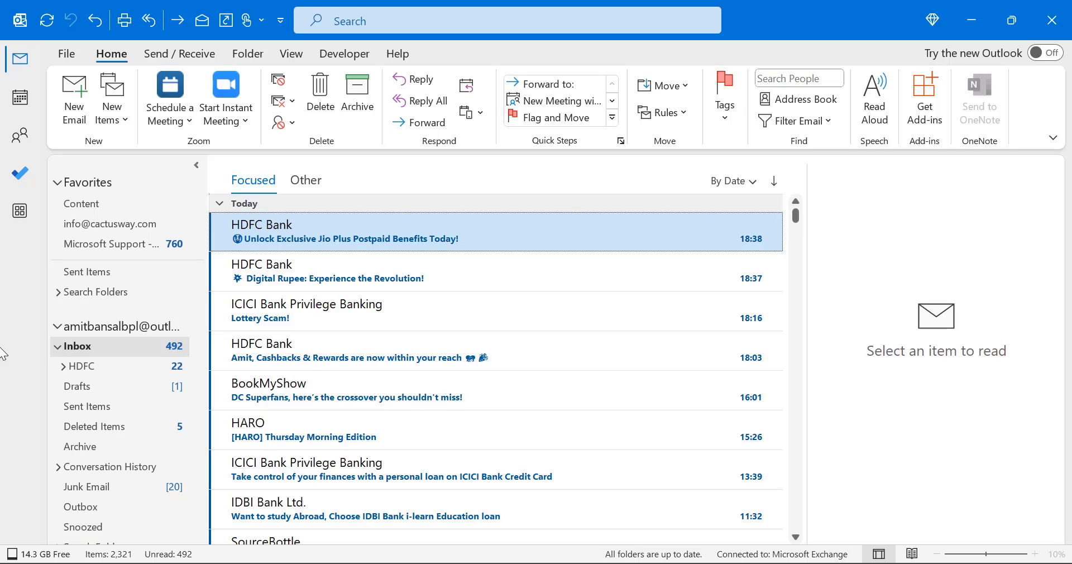
View the calendar, contacts and tasks in turn, and return to the mail folder list
key("ctrl+2")
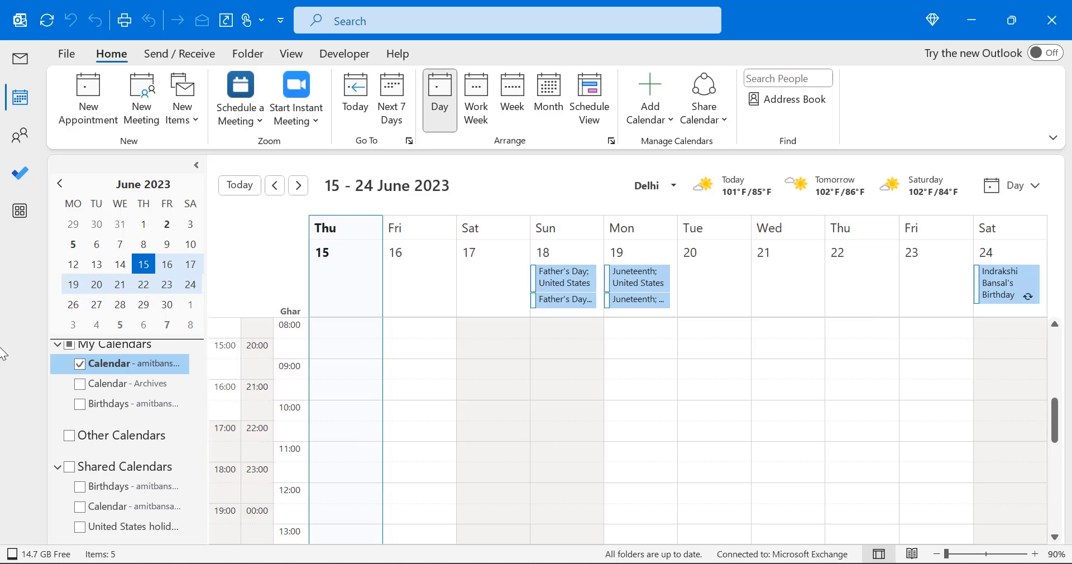
key("ctrl+3")
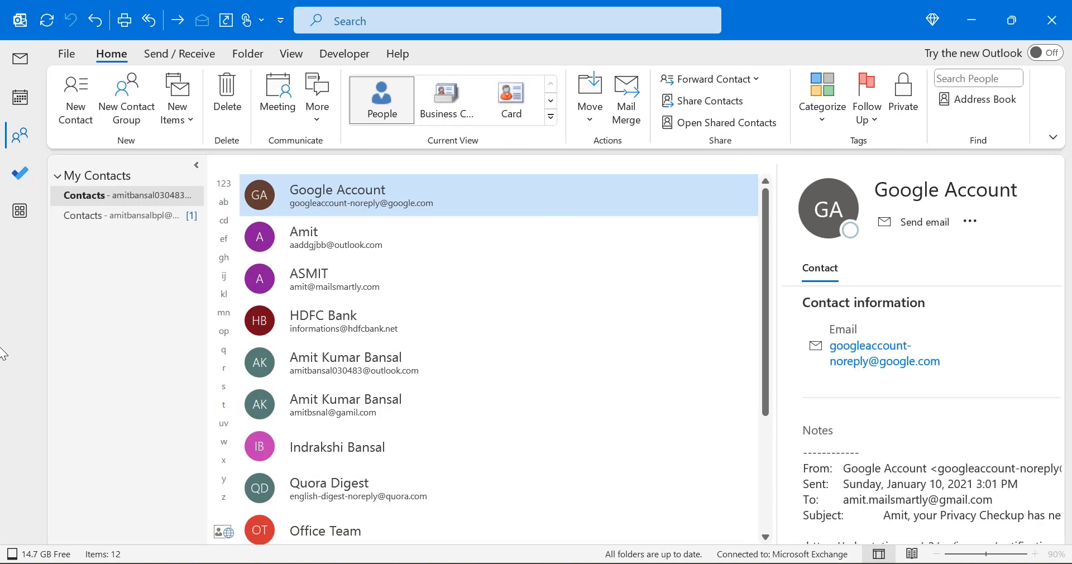
key("ctrl+4")
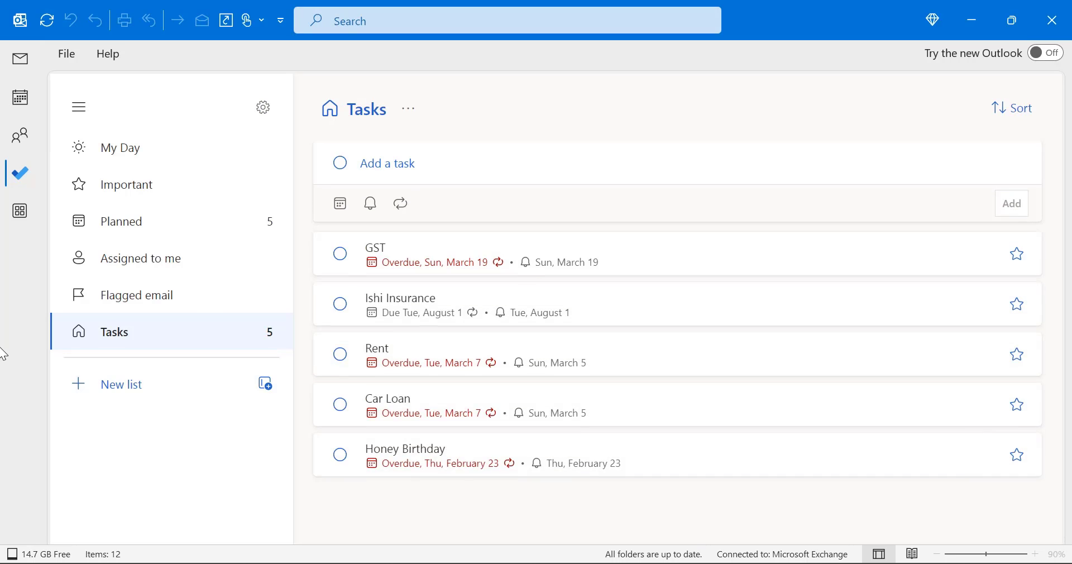
key("ctrl+5")
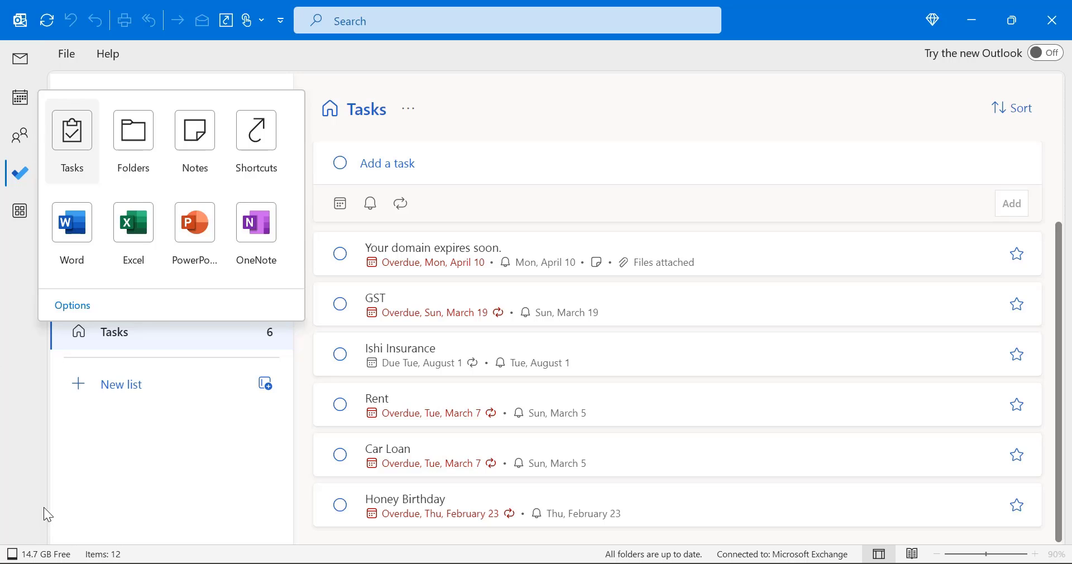
key("ctrl+6")
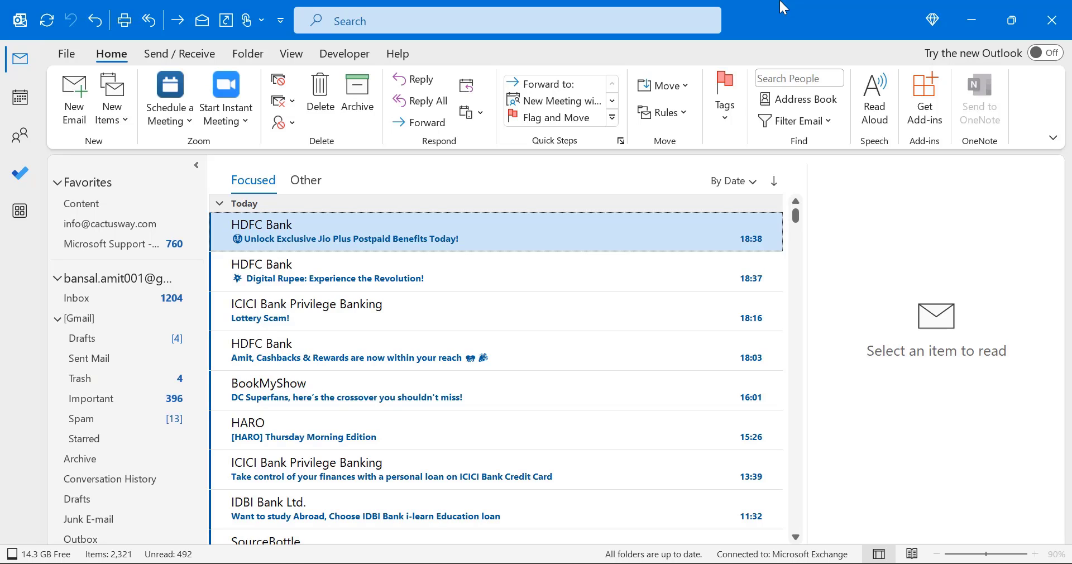
Open the Help pane, and open a blank To Do task form and close it without saving
key("F1")
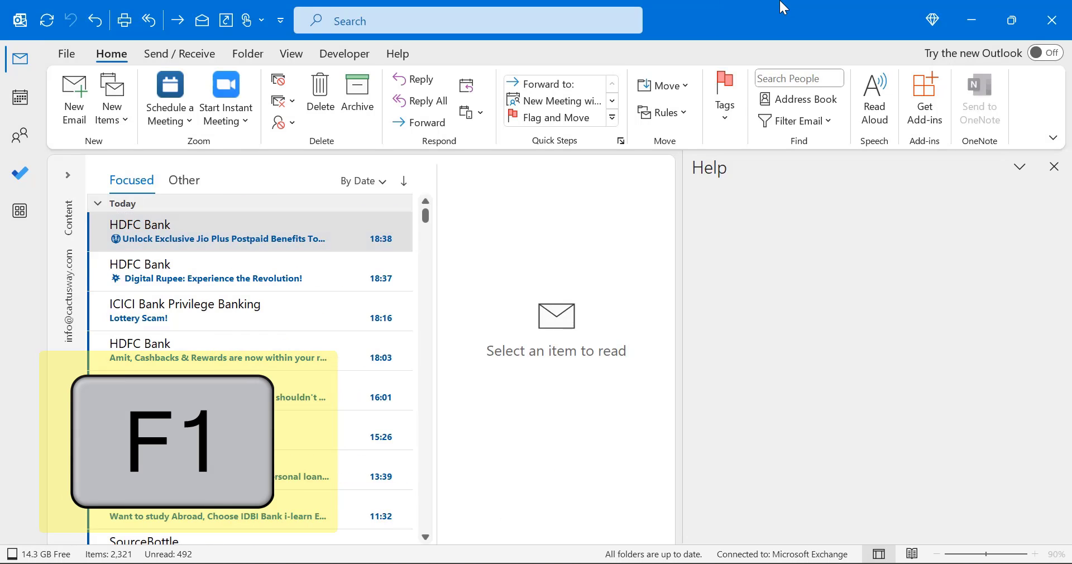
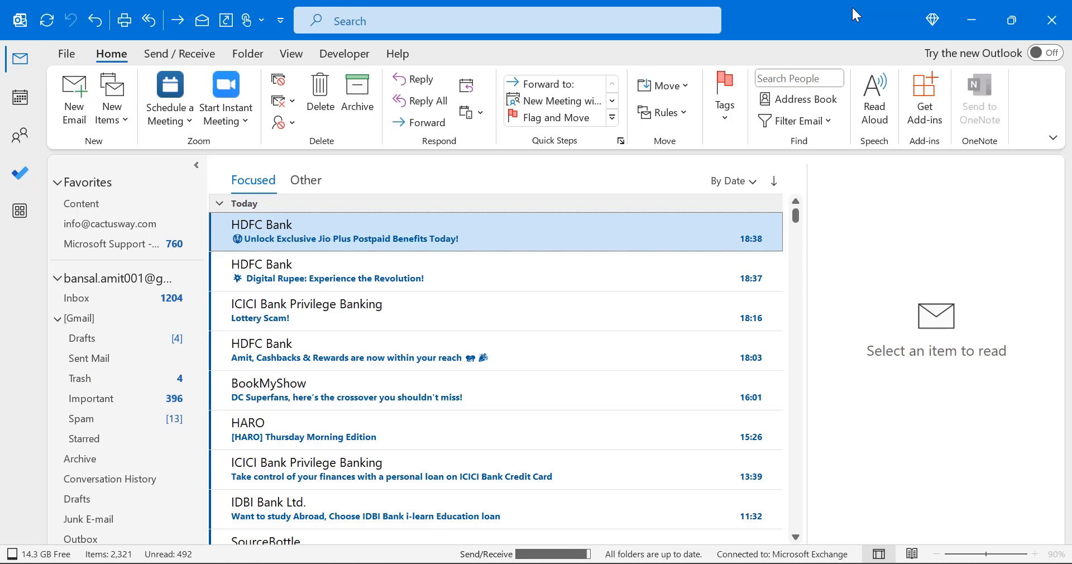
key("ctrl+shift+k")
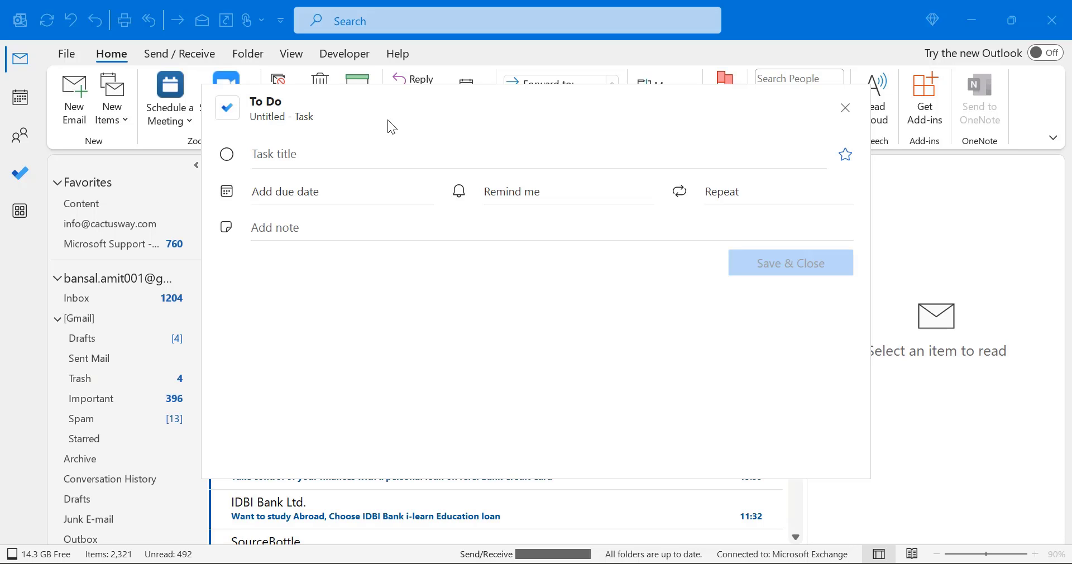
left_click(846, 108)
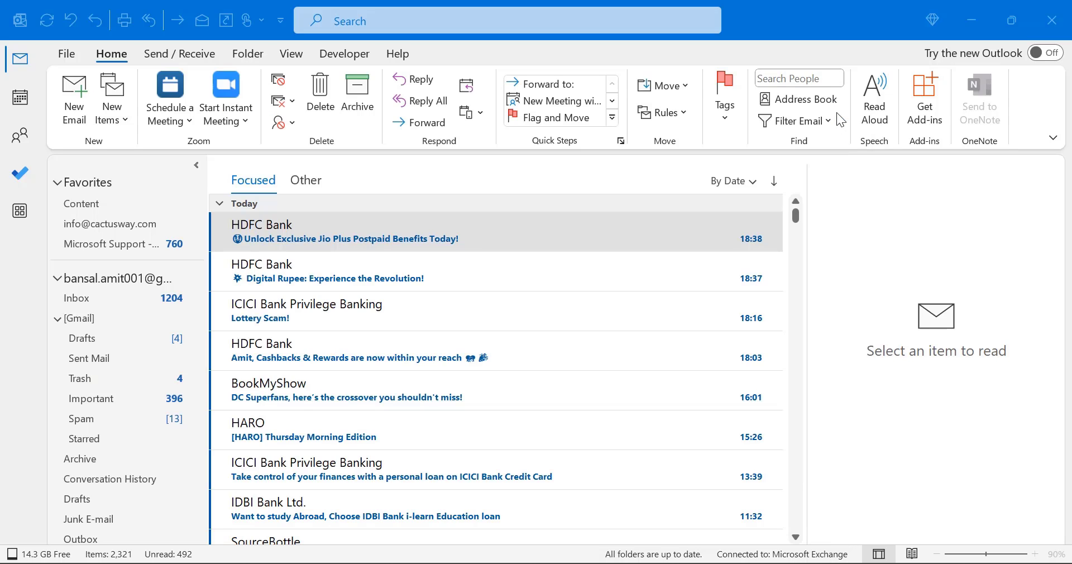
Open a blank contact form and a blank note in turn, closing each without entering anything
key("ctrl+shift+c")
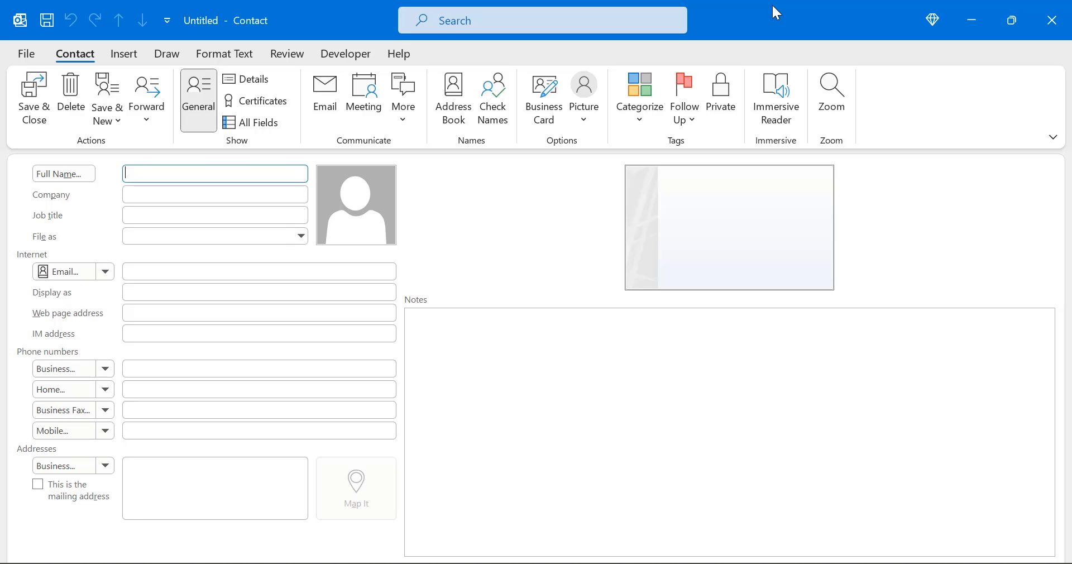
left_click(1052, 20)
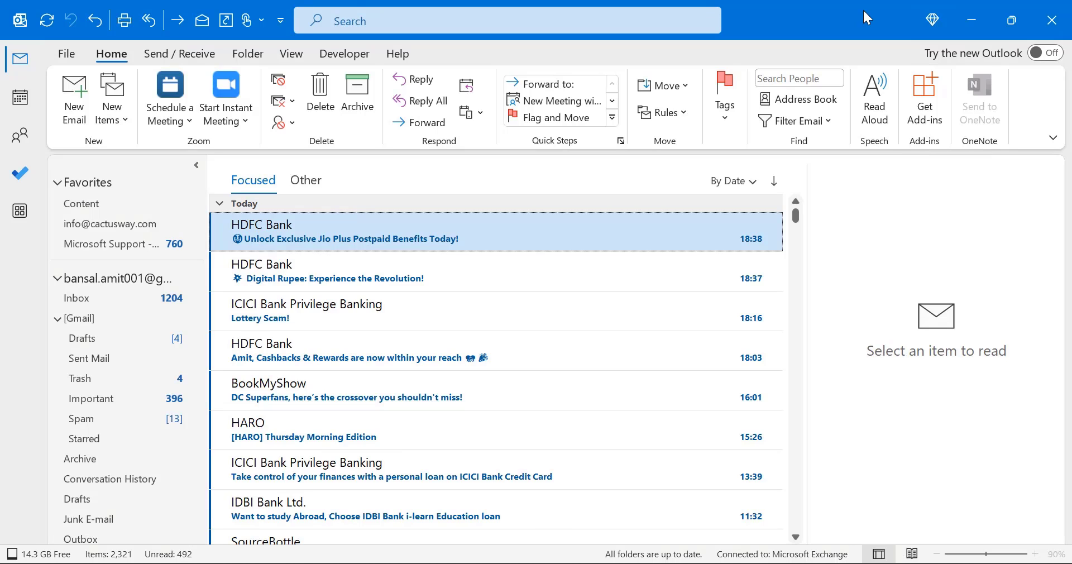
key("ctrl+shift+n")
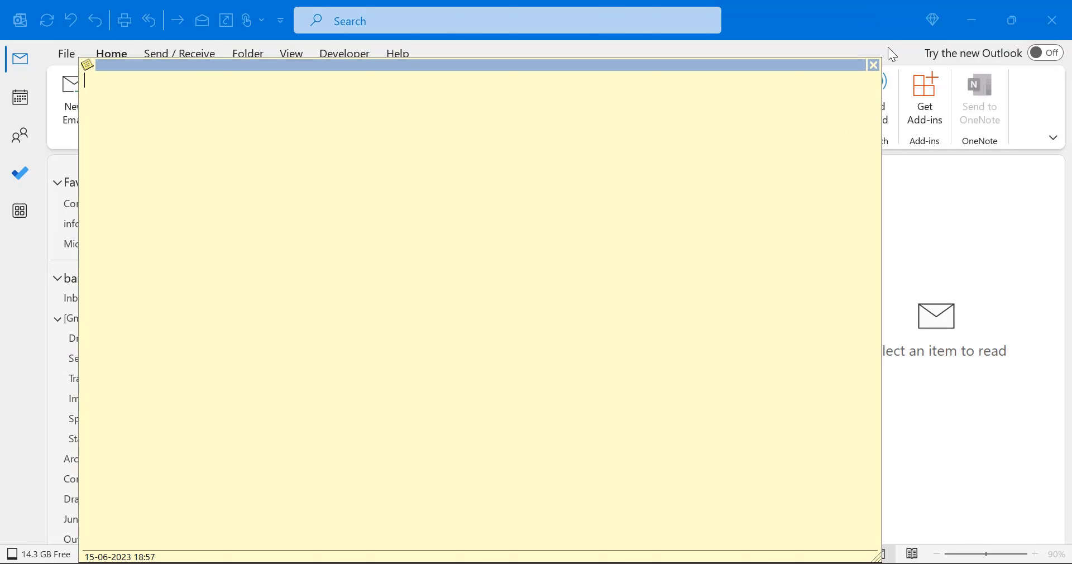
left_click(875, 65)
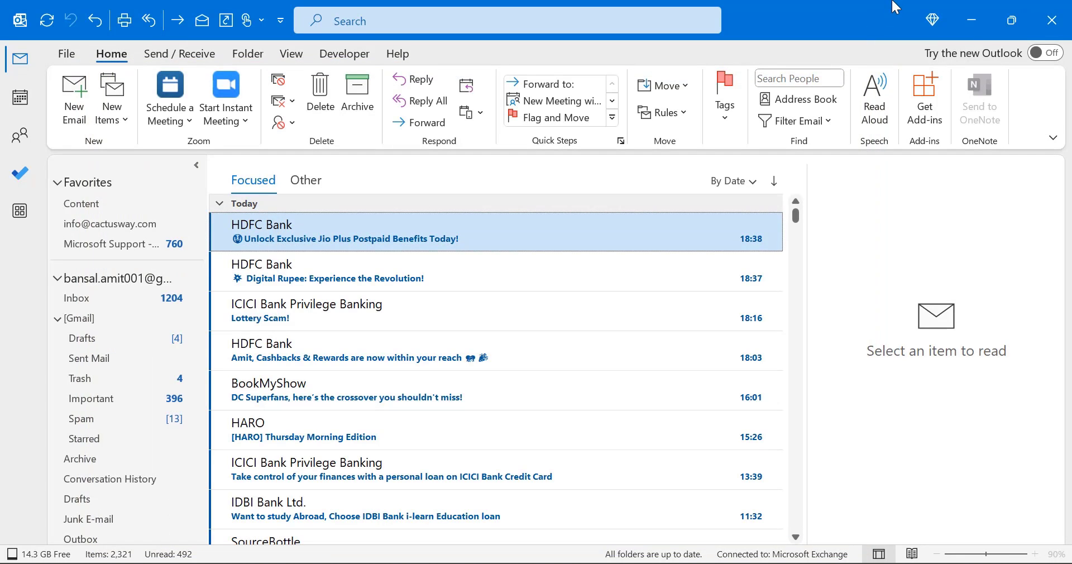
Open the Create New Folder dialog and cancel it, and open the "Unlock Exclusive Jio Plus Postpaid Benefits Today!" email and close it
key("ctrl+shift+e")
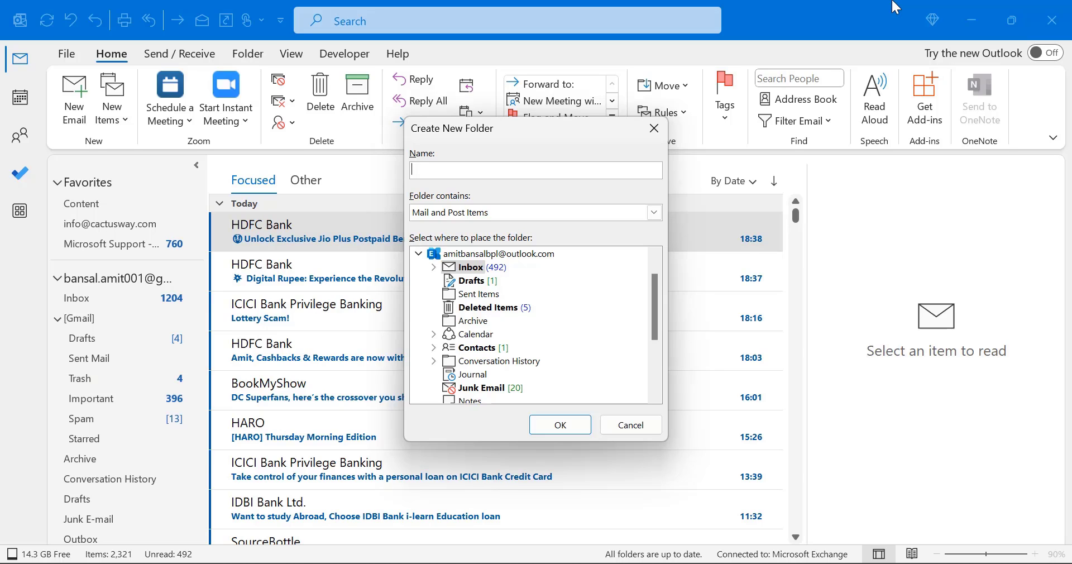
key("Escape")
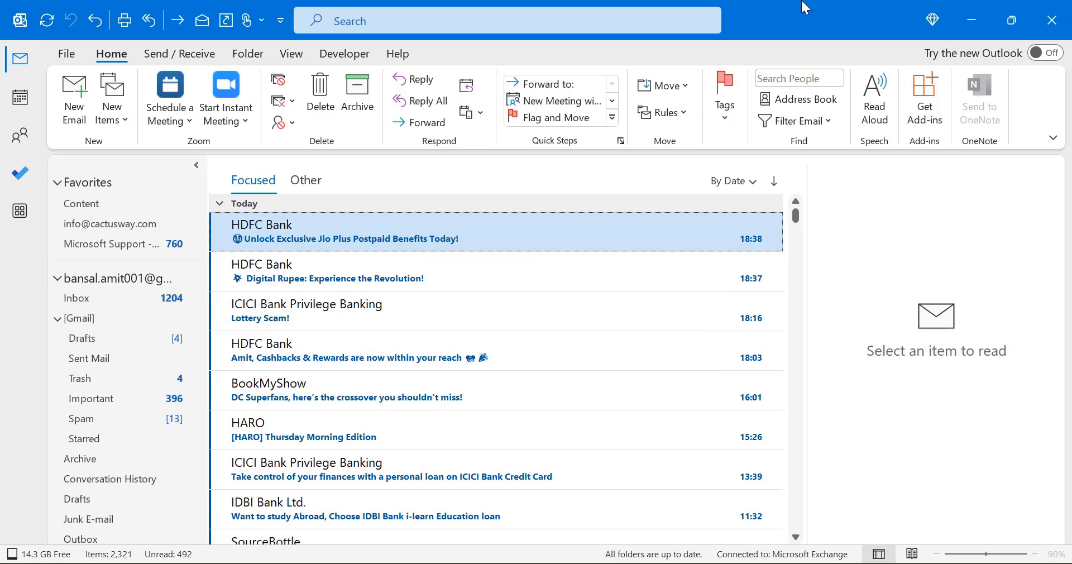
key("ctrl+o")
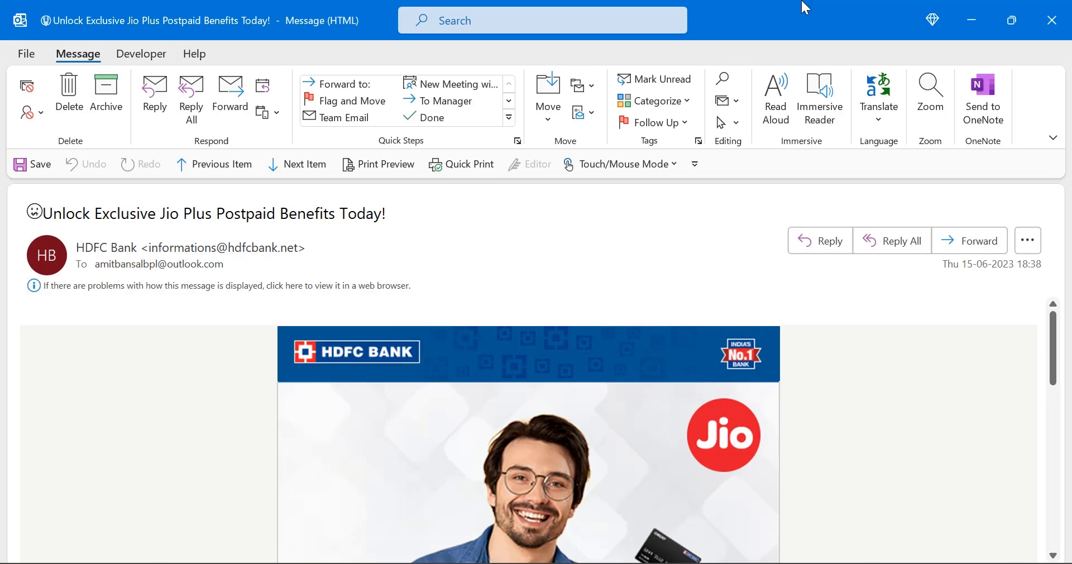
left_click(1053, 21)
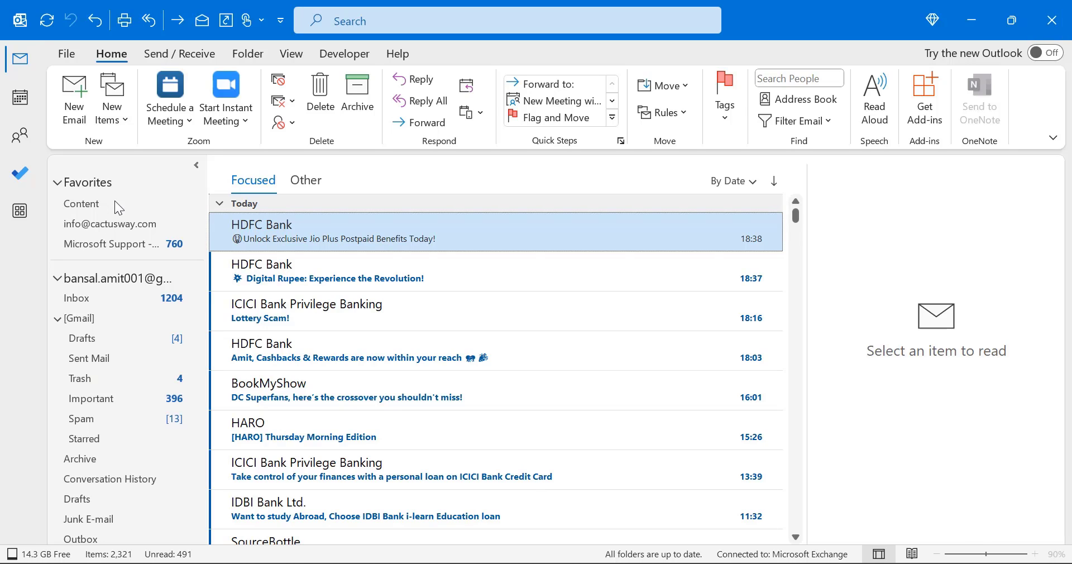
Open the calendar and step its start date through 14 June, 1 June, 25 May, 1 June again and 28 May 2023
left_click(22, 107)
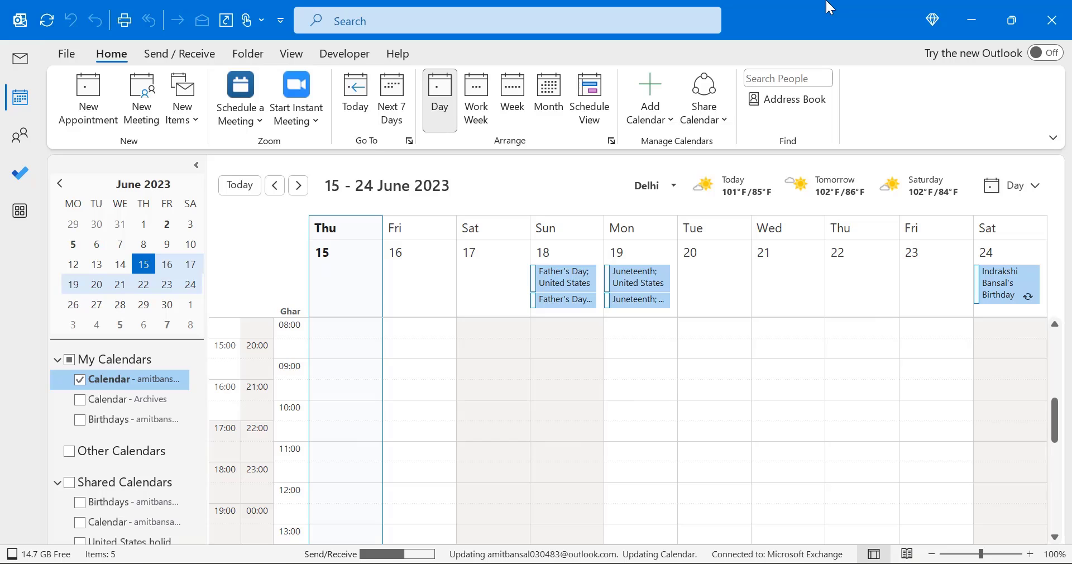
key("ctrl+Left")
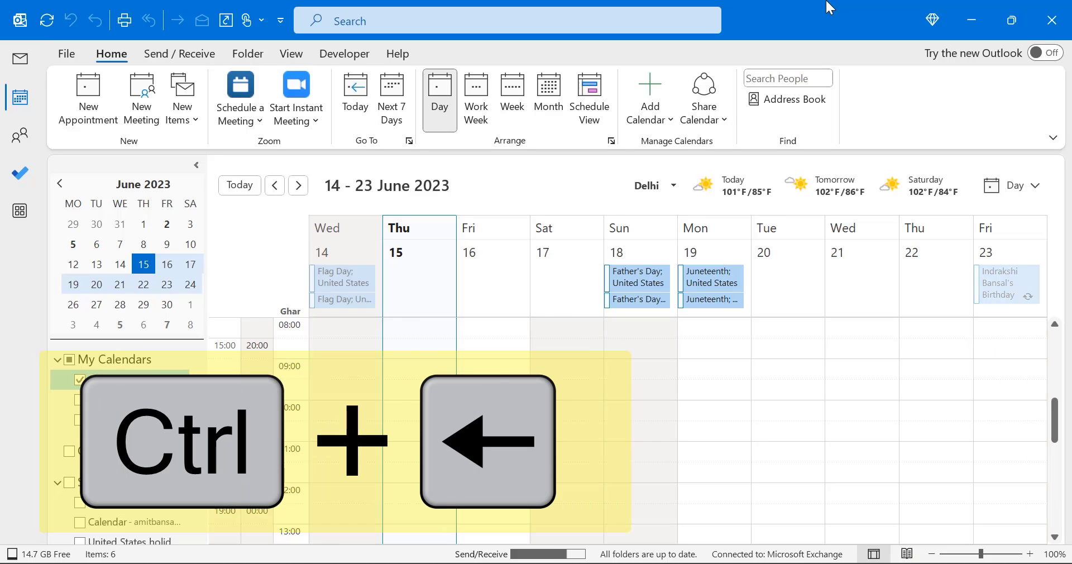
key("alt+Page_Up")
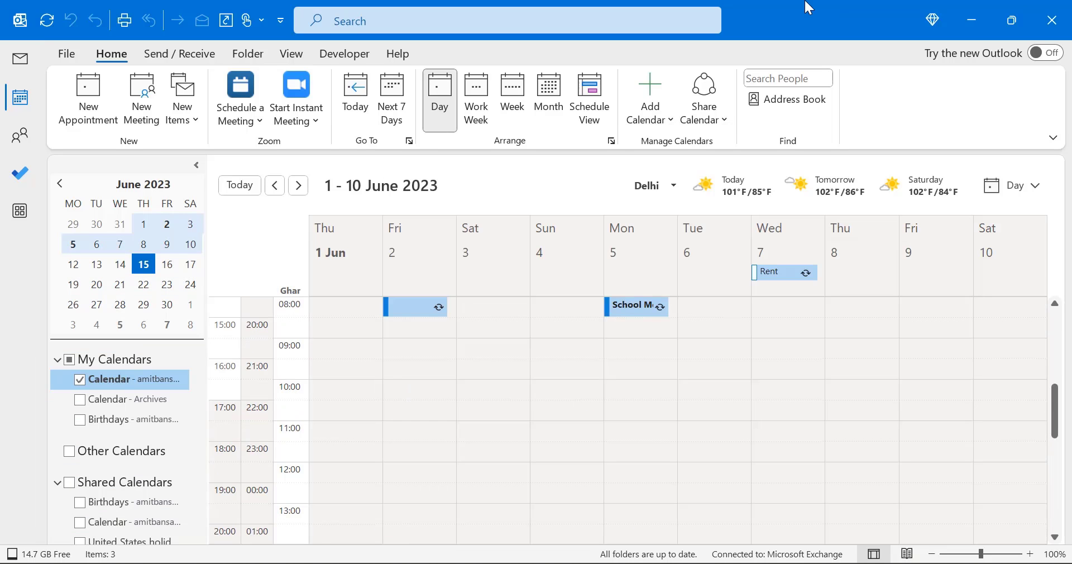
key("alt+Up")
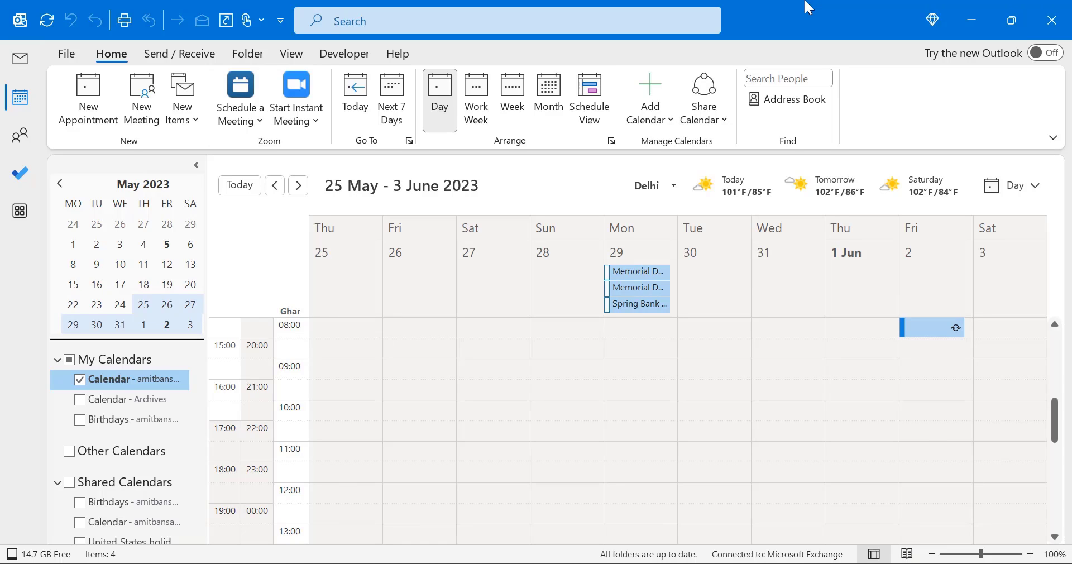
key("alt+Down")
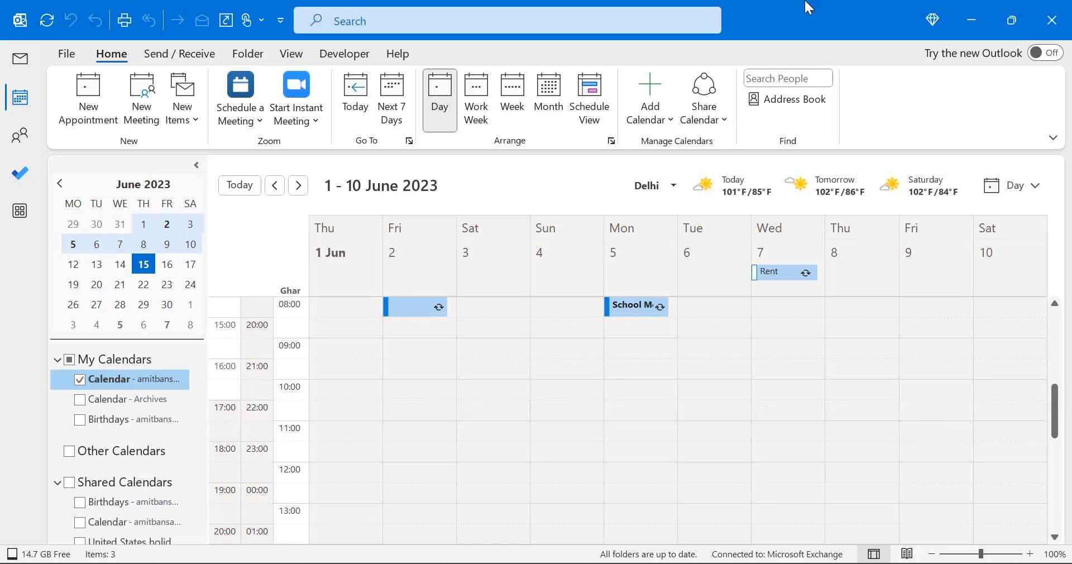
key("alt+shift+Left")
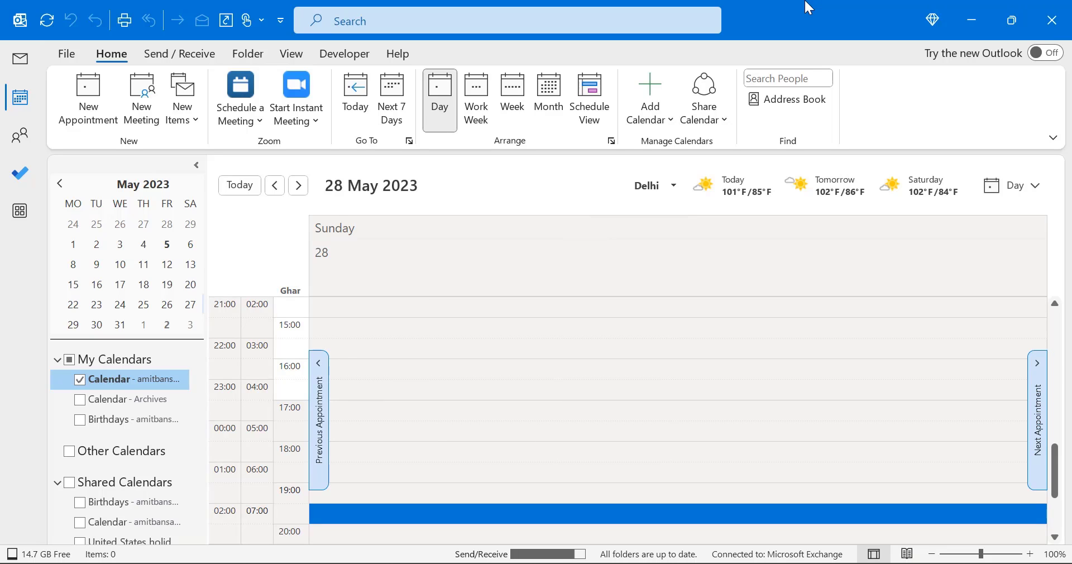
Show the calendar from 28 May 2023 in spans of one to ten days in turn, and return to the mail
key("alt+1")
key("alt+2")
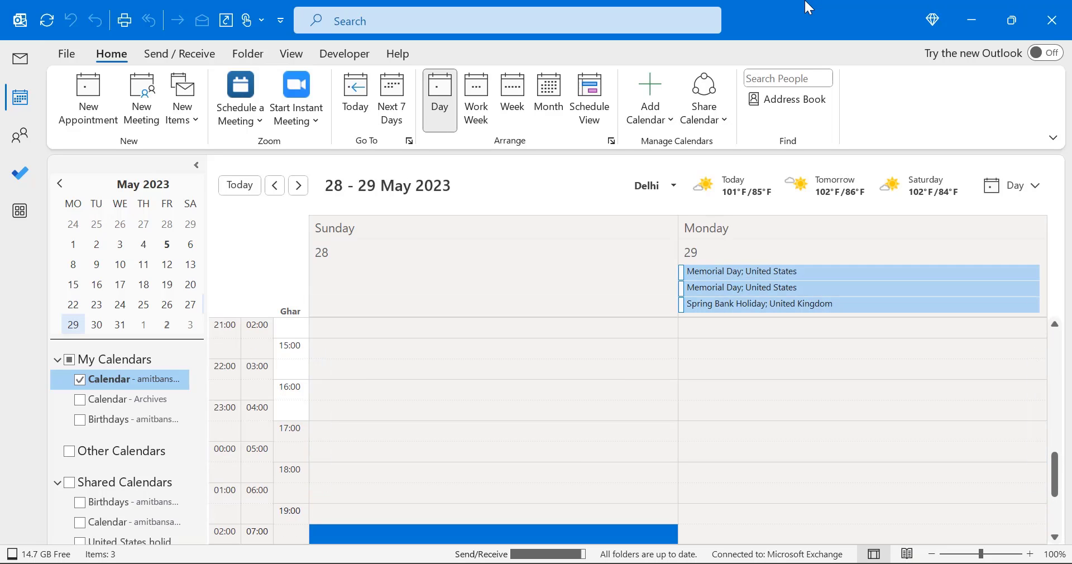
key("alt+3")
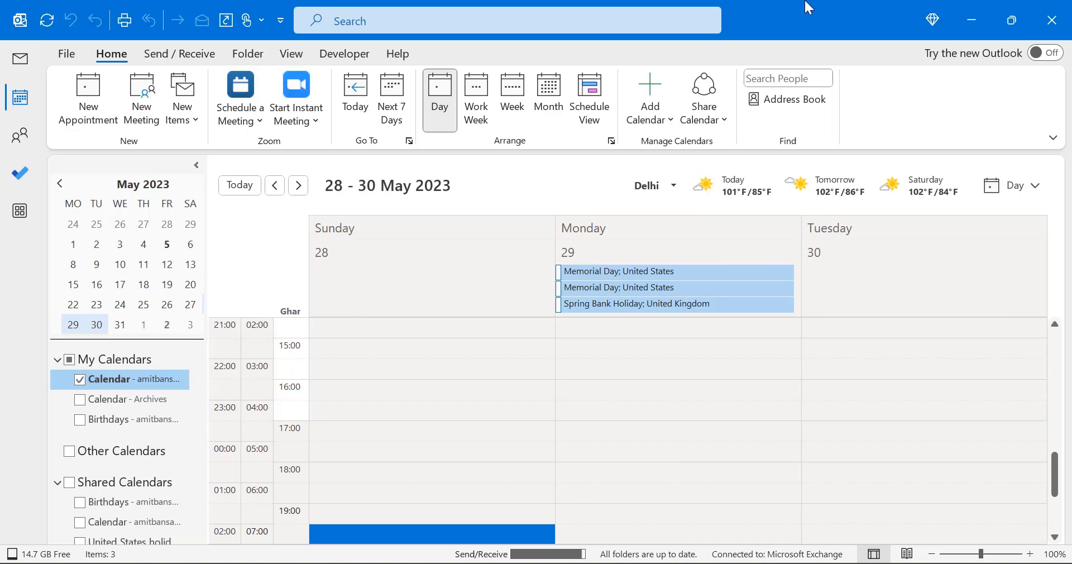
key("alt+4")
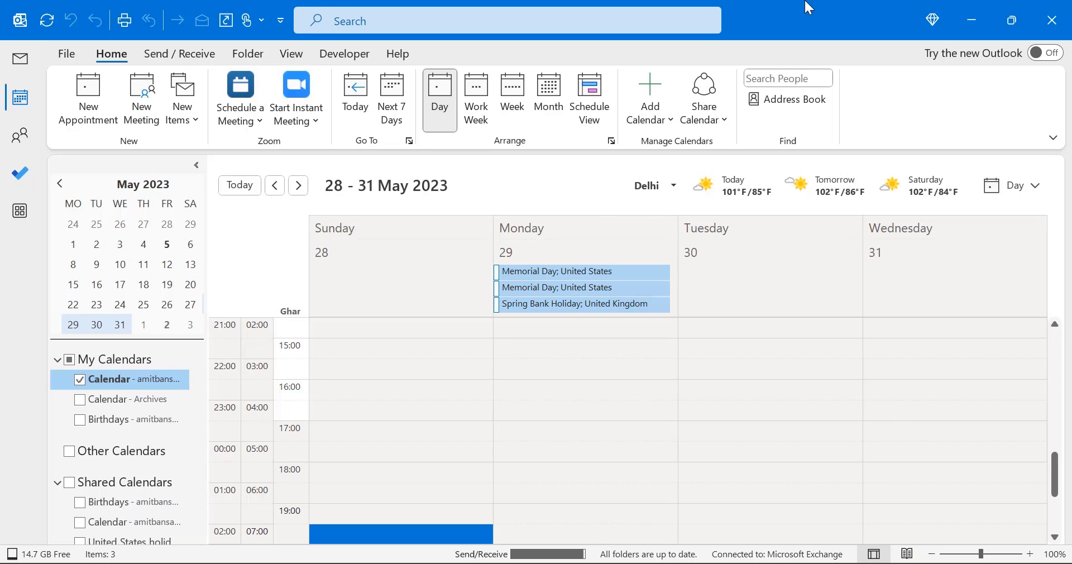
key("alt+5")
key("alt+6")
key("alt+7")
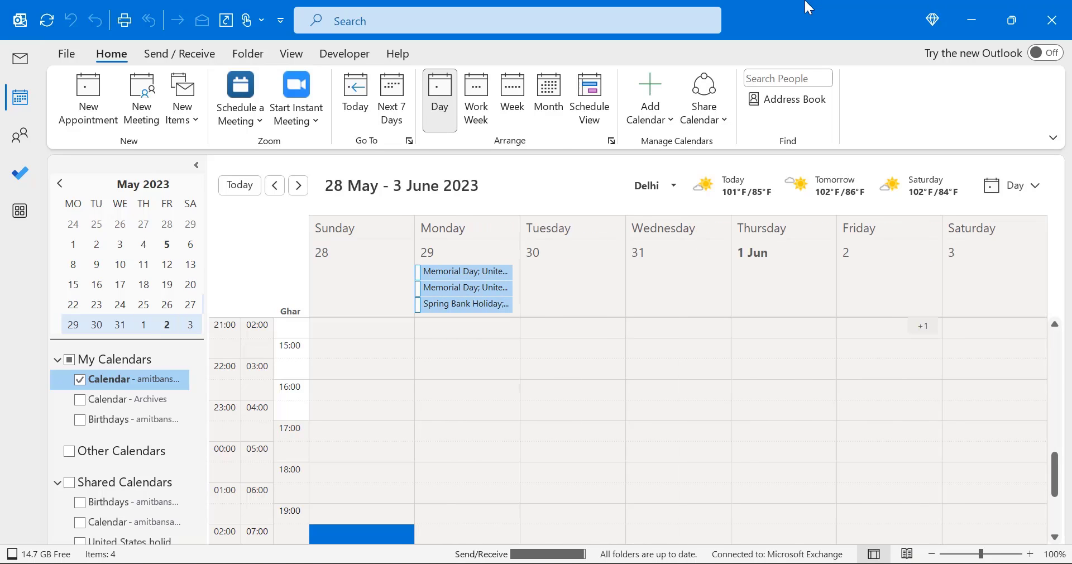
key("alt+8")
key("alt+9")
key("alt+0")
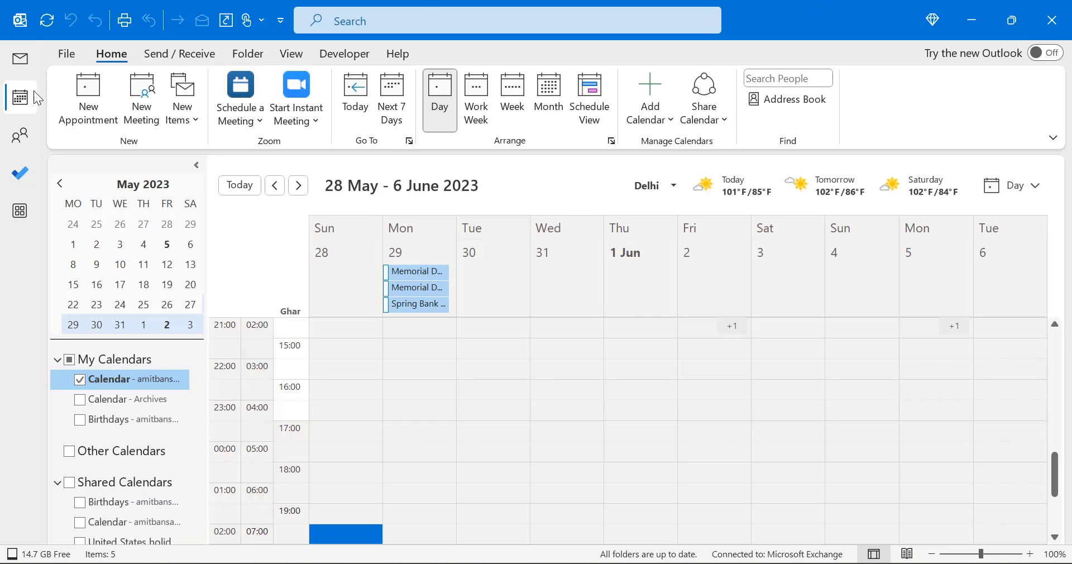
left_click(3, 67)
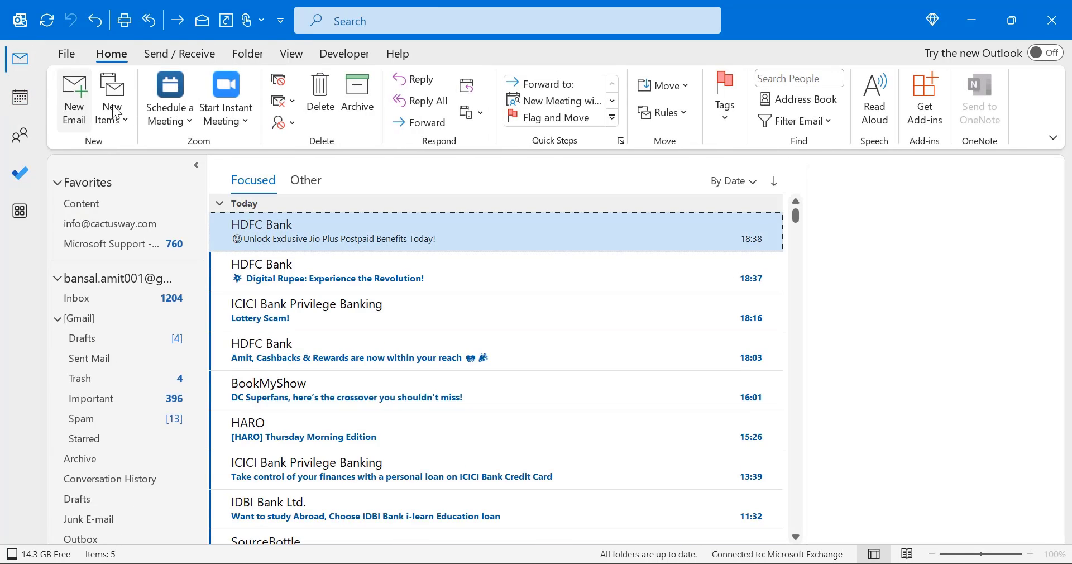
Start a new email and format its whole signature block as bold, italic and underlined
key("ctrl+n")
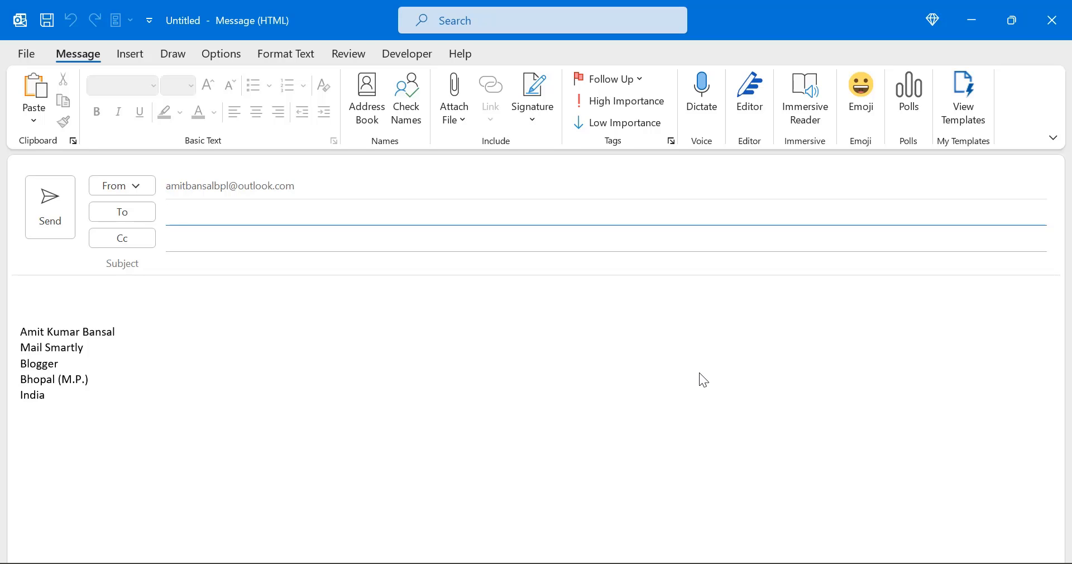
left_click(22, 403)
left_click_drag(22, 403, 28, 298)
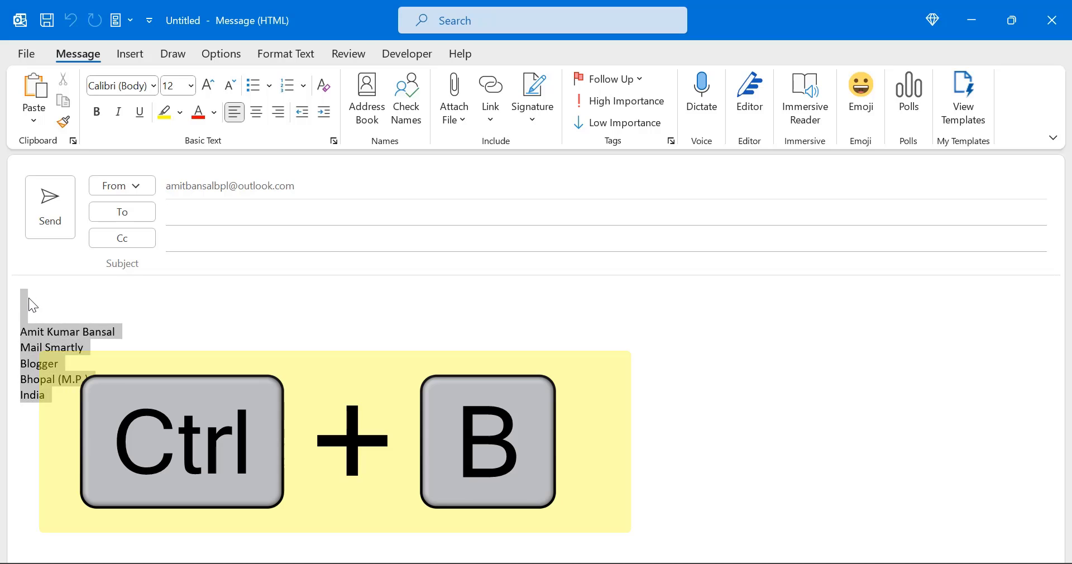
key("ctrl+b")
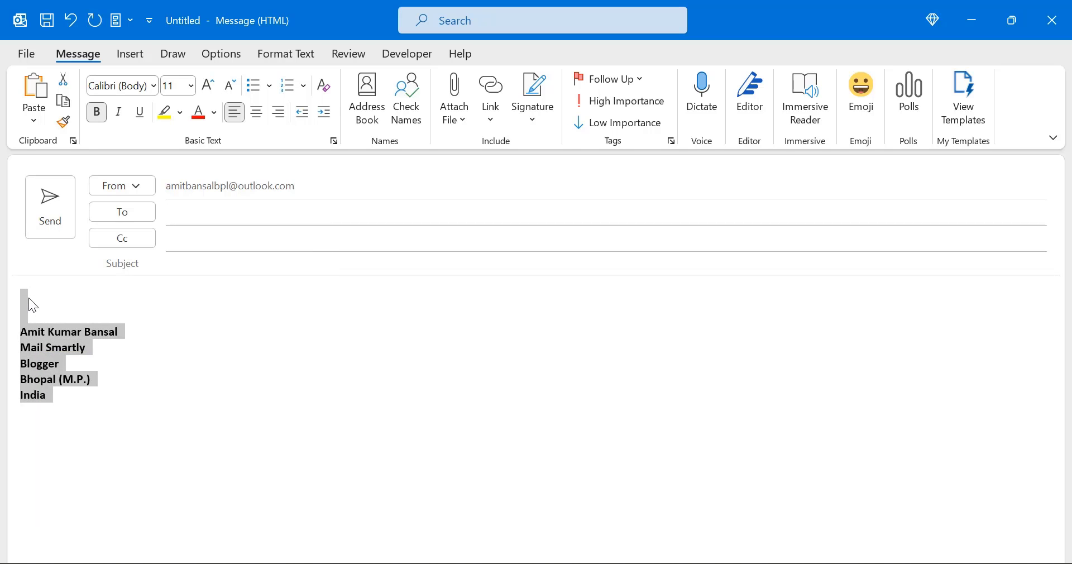
key("ctrl+i")
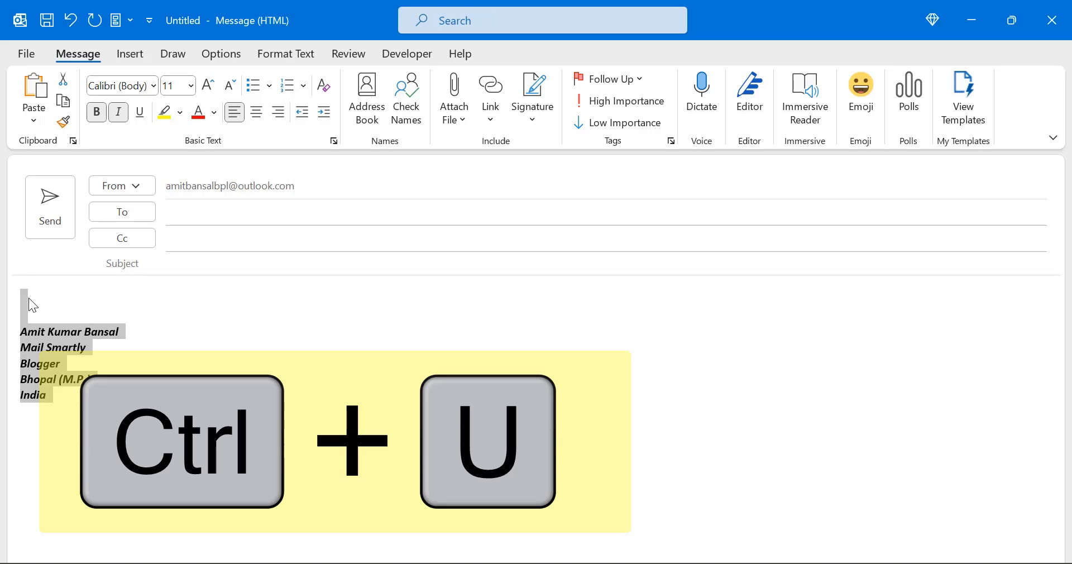
key("ctrl+u")
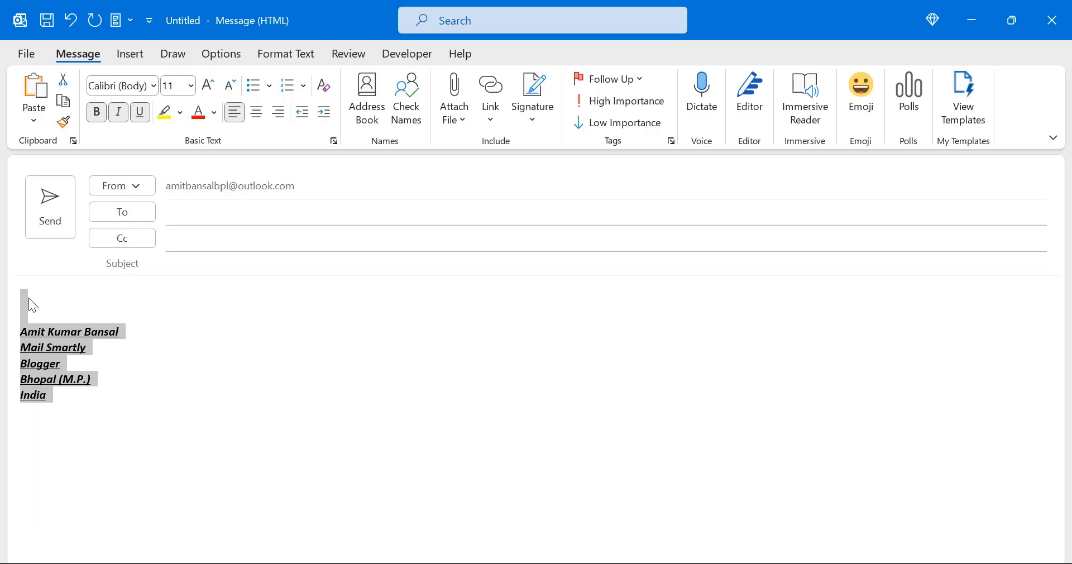
Copy the formatted signature block and paste it in place of the selection
key("ctrl+c")
key("ctrl+v")
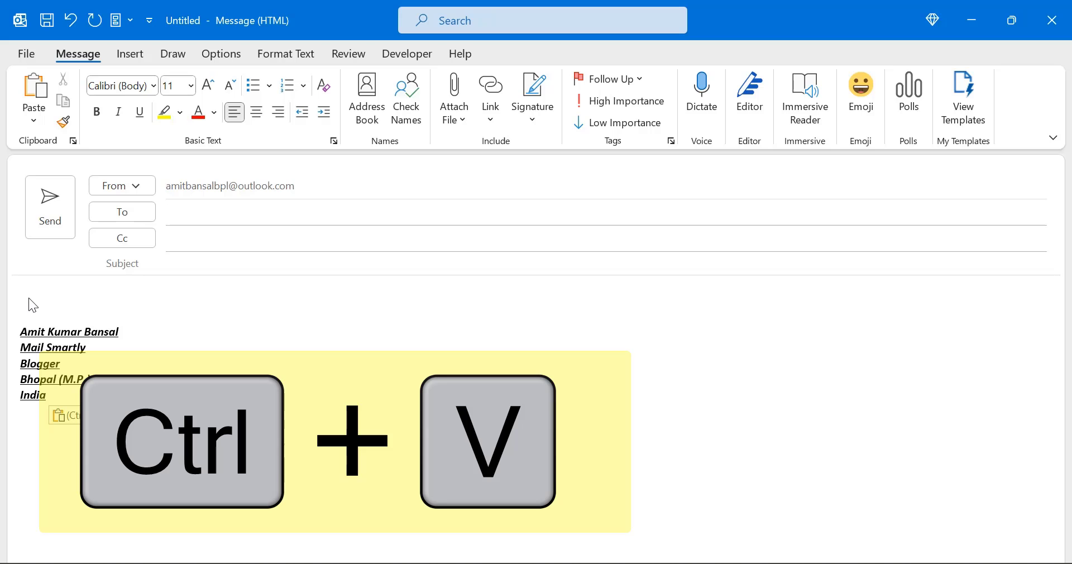
Cut the five signature lines, undo the cut, and select the whole message body
key("shift+Up")
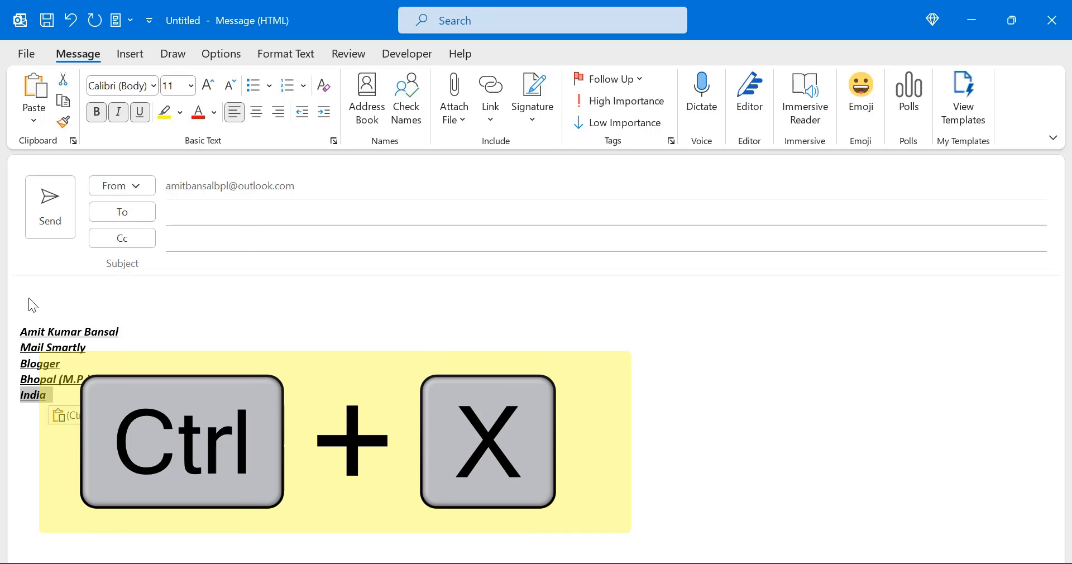
key("shift+Up")
key("shift+Up")
key("shift+Up")
key("shift+Up")
key("ctrl+x")
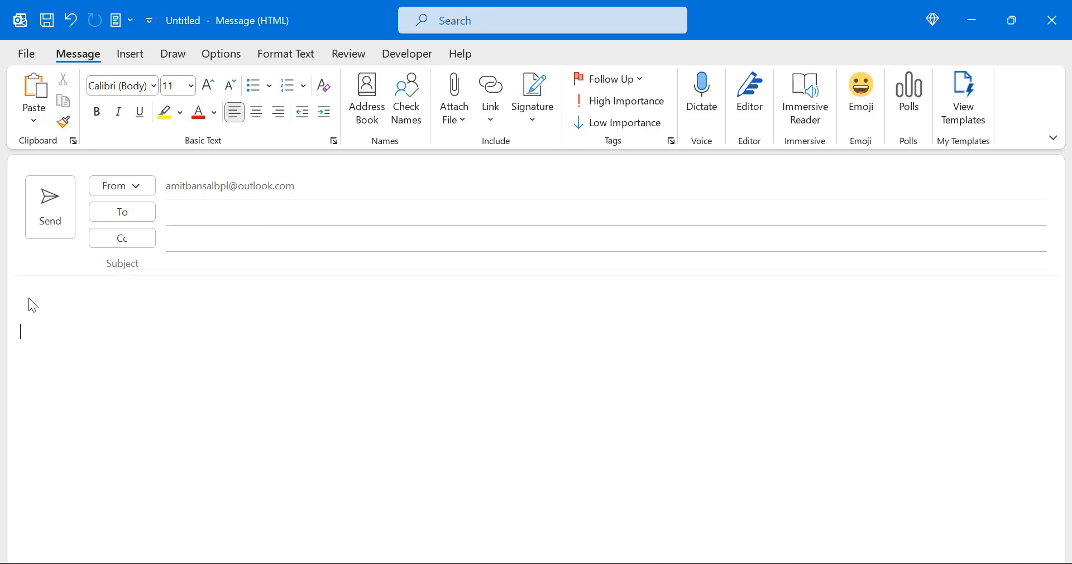
key("ctrl+z")
key("ctrl+a")
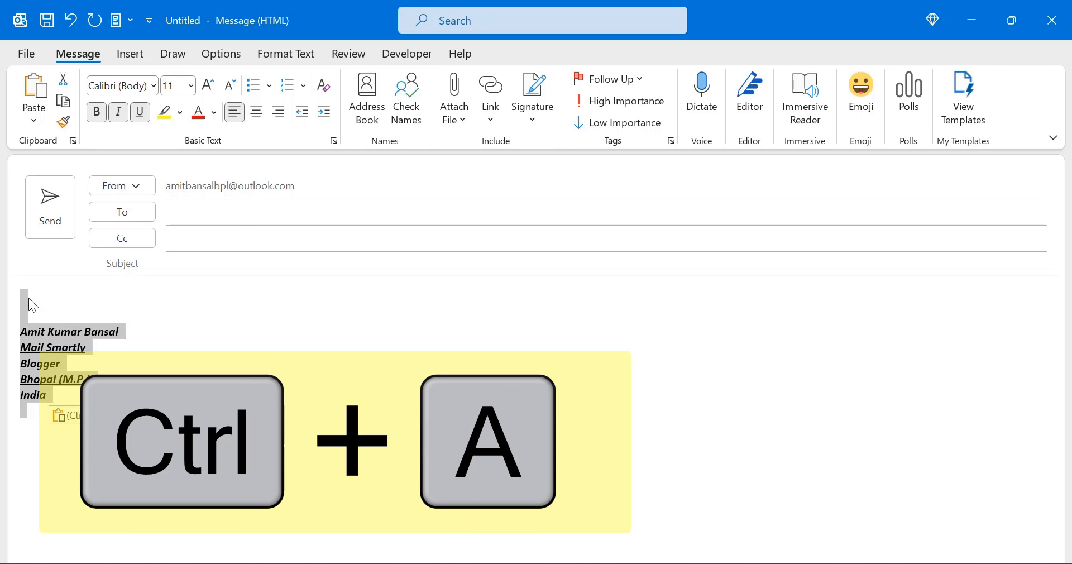
Preview a table of four columns and three rows below the signature block, and leave without inserting it
left_click(48, 425)
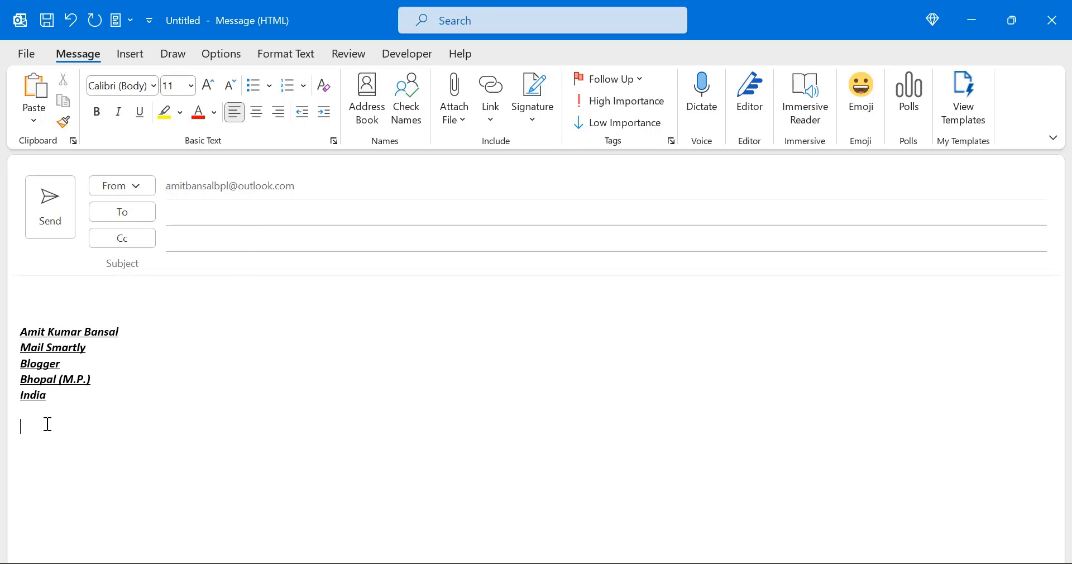
key("ctrl+shift+l")
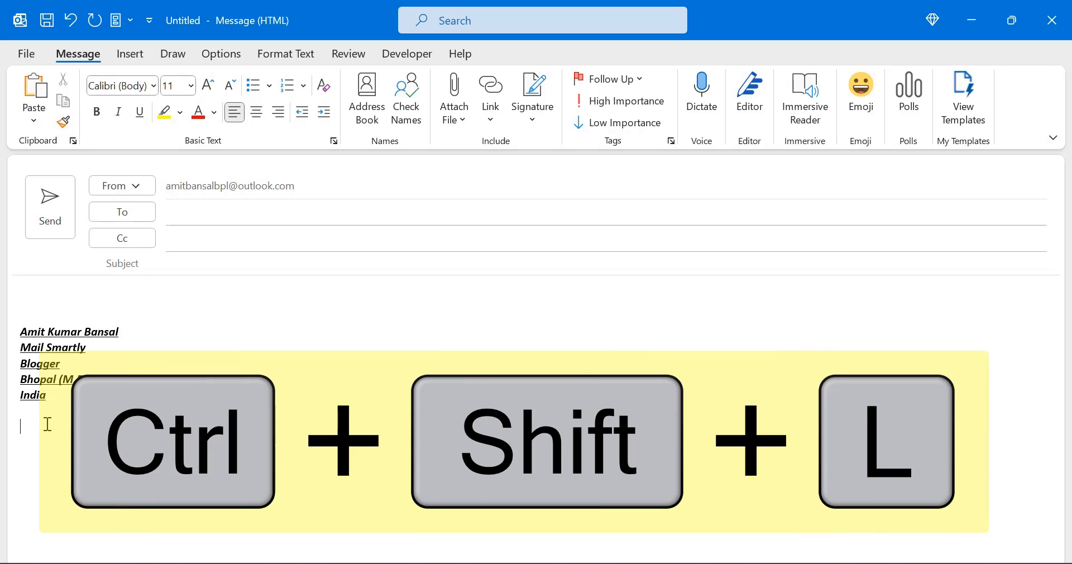
key("alt+n")
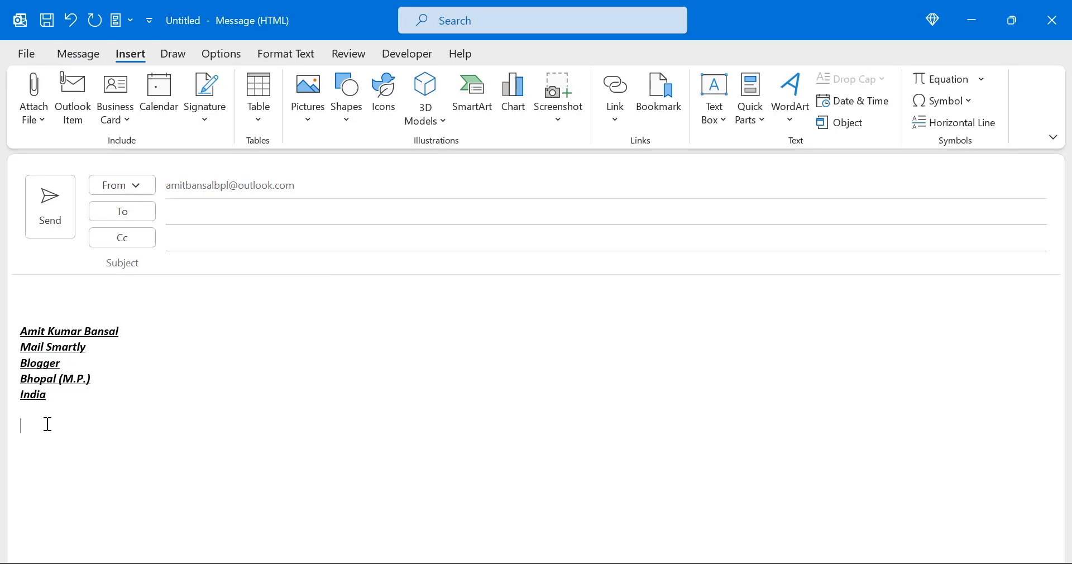
key("t")
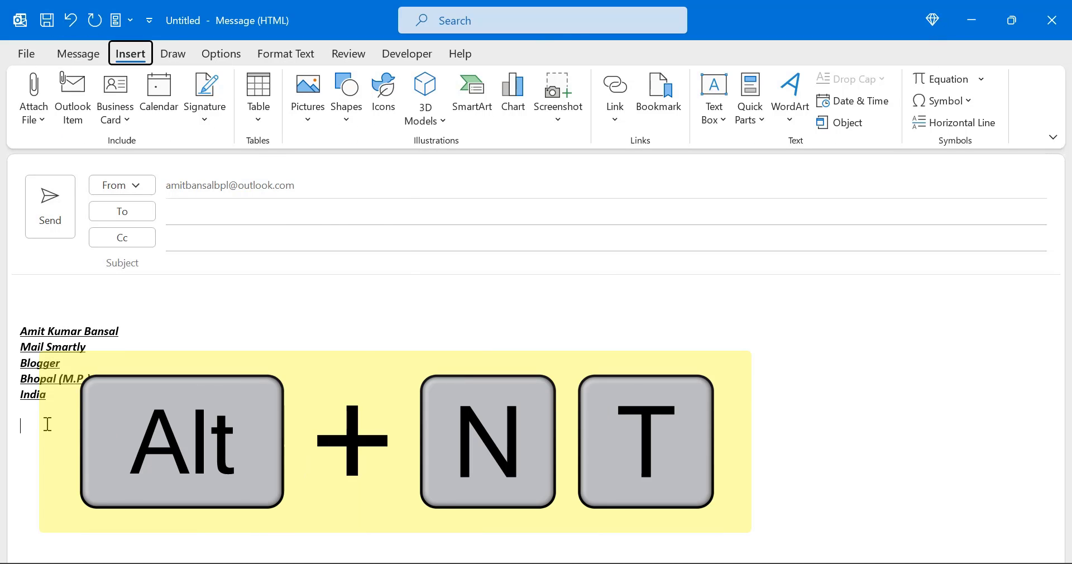
key("Down")
key("Down")
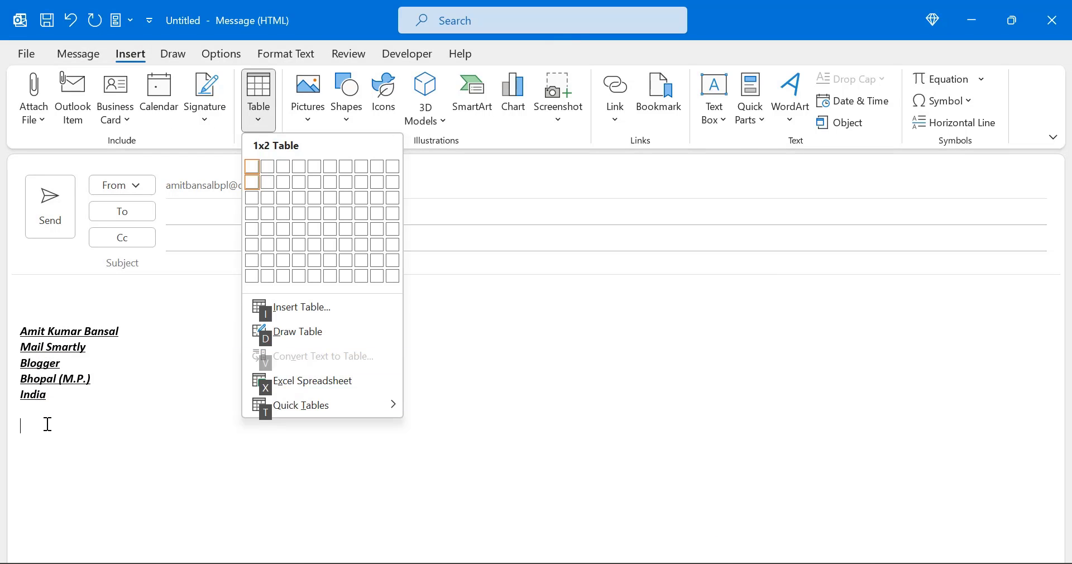
key("Right")
key("Right")
key("Right")
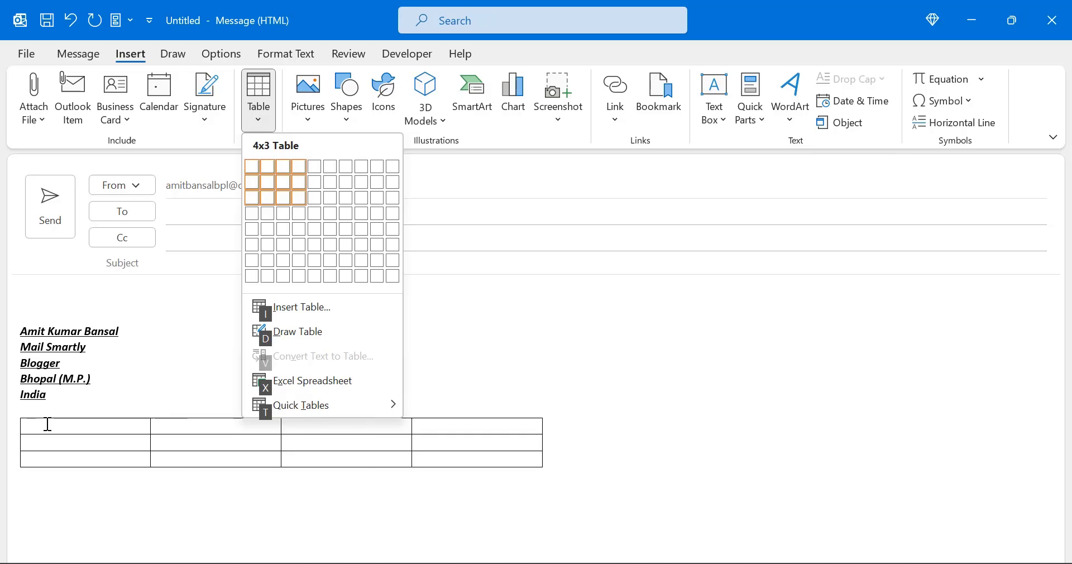
key("Down")
key("Right")
key("Escape")
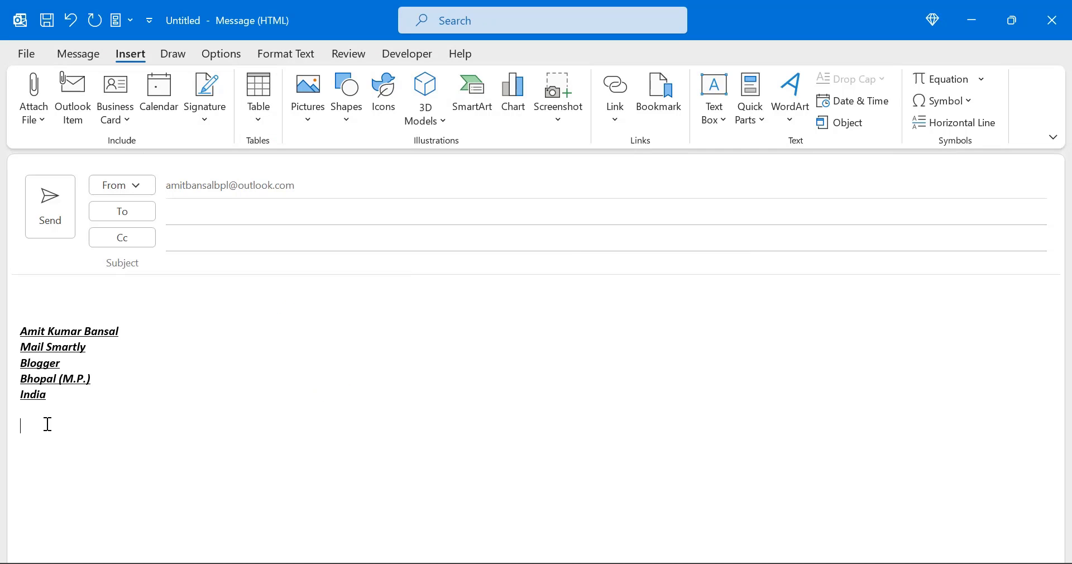
Open the font settings for the message text and close them without changing anything
key("ctrl+shift+b")
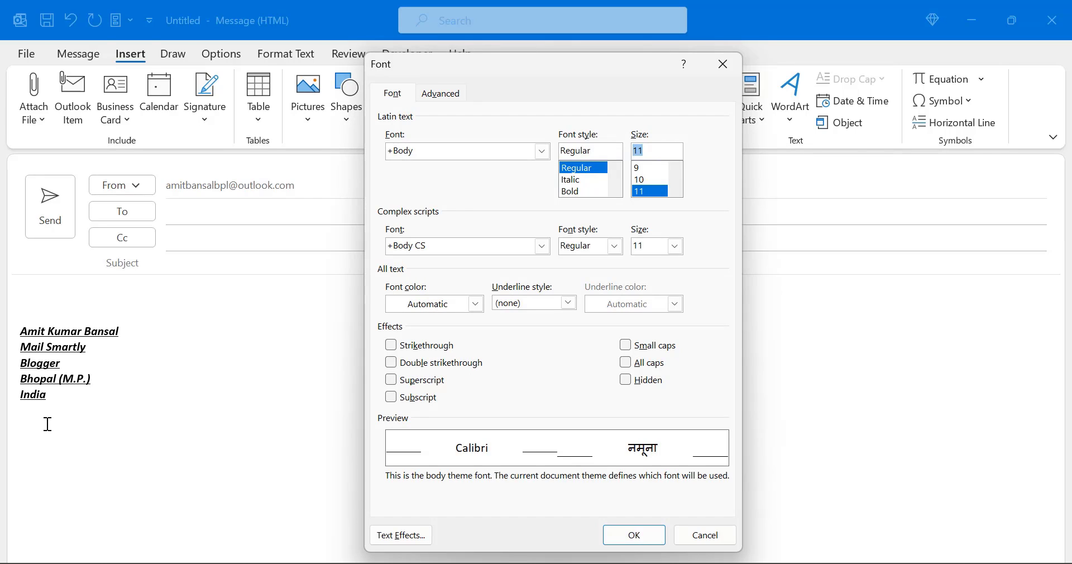
key("Escape")
key("alt")
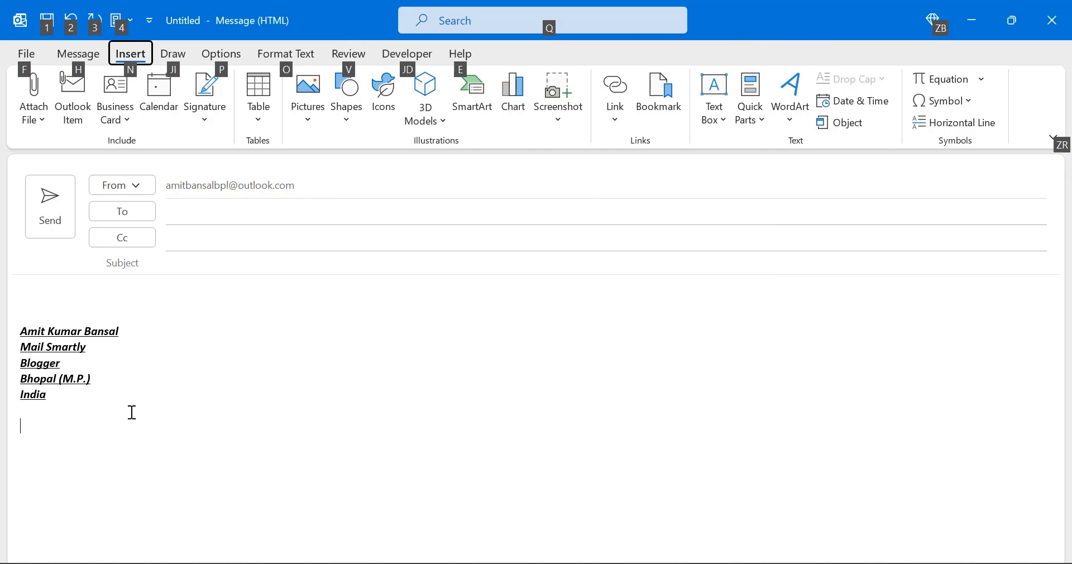
Display the message window's Help commands and enter the letters "fv" on the line below the signature block
key("ctrl+f")
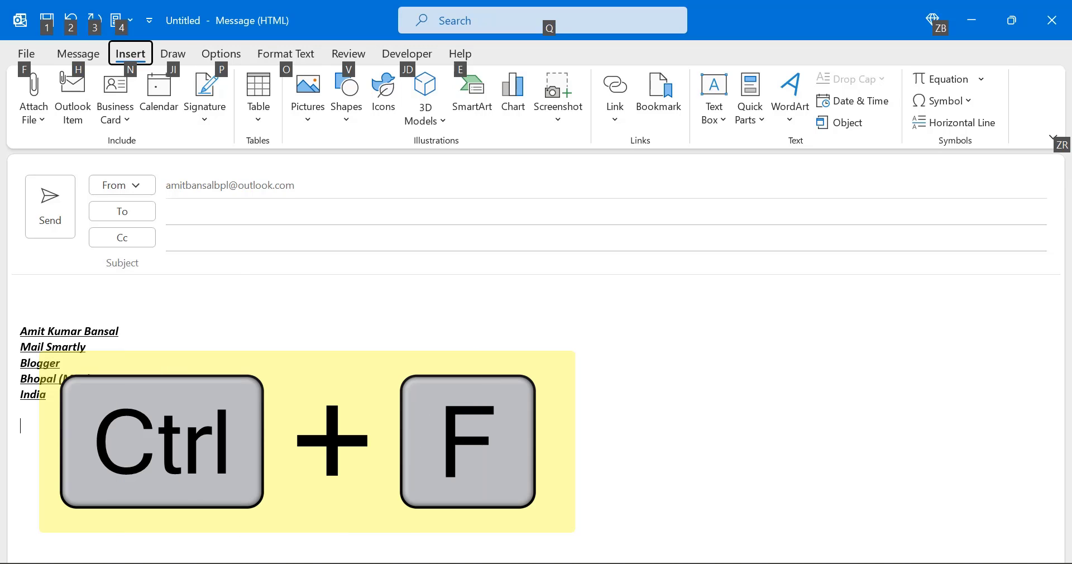
type("f")
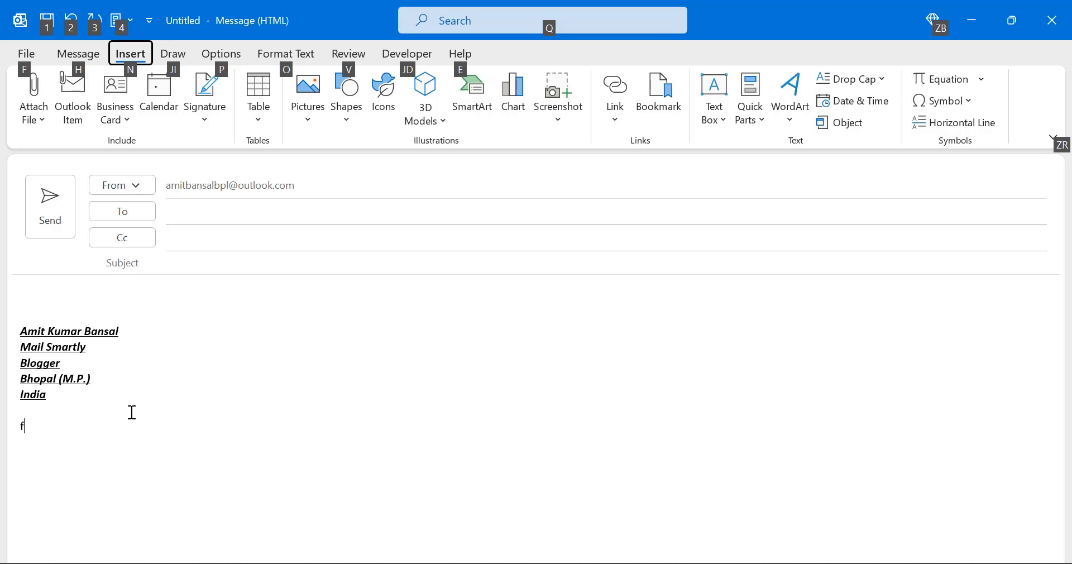
key("ctrl+e")
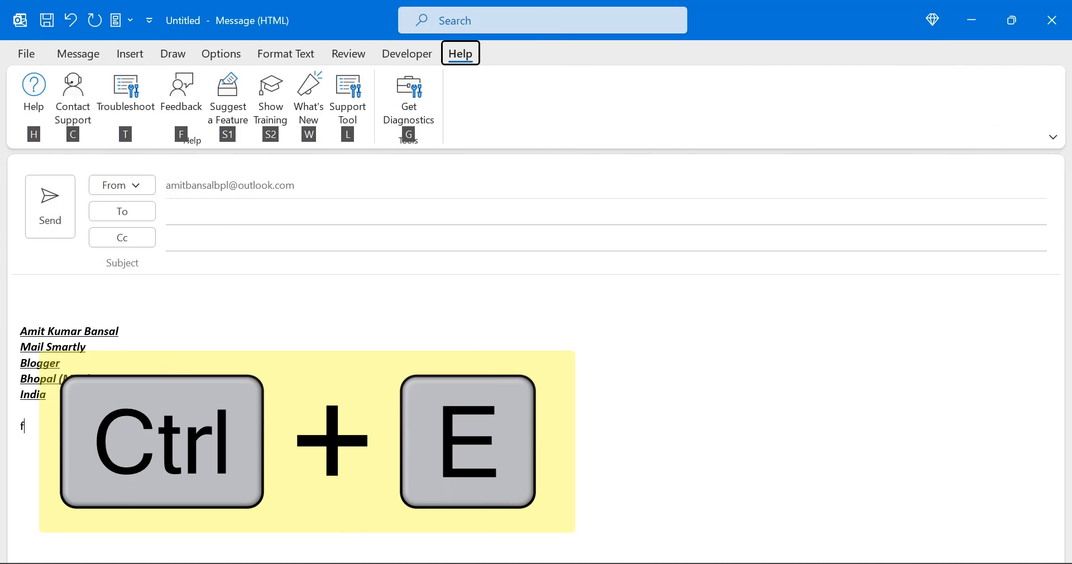
key("Escape")
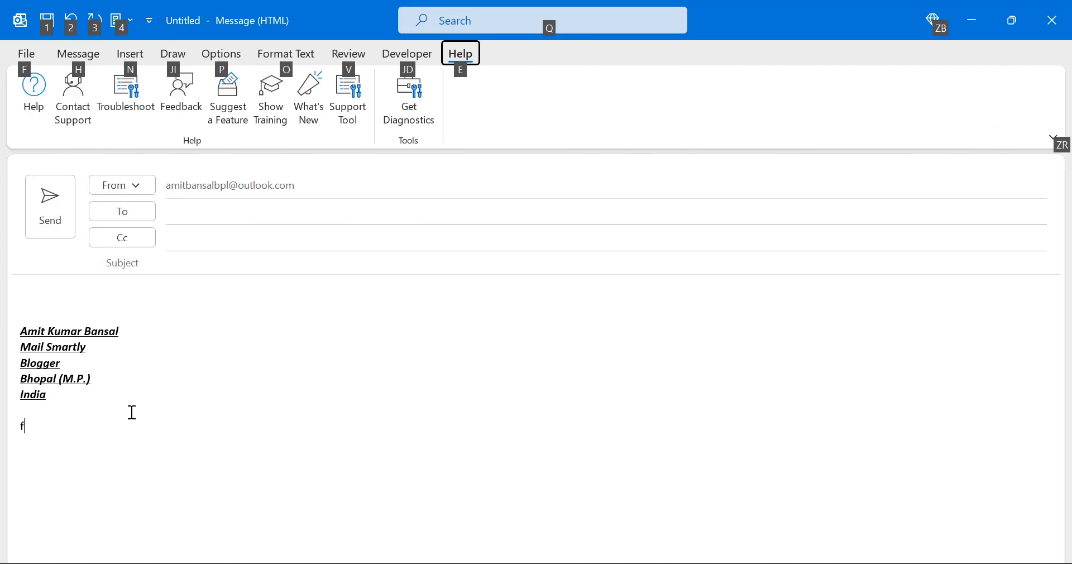
key("ctrl+v")
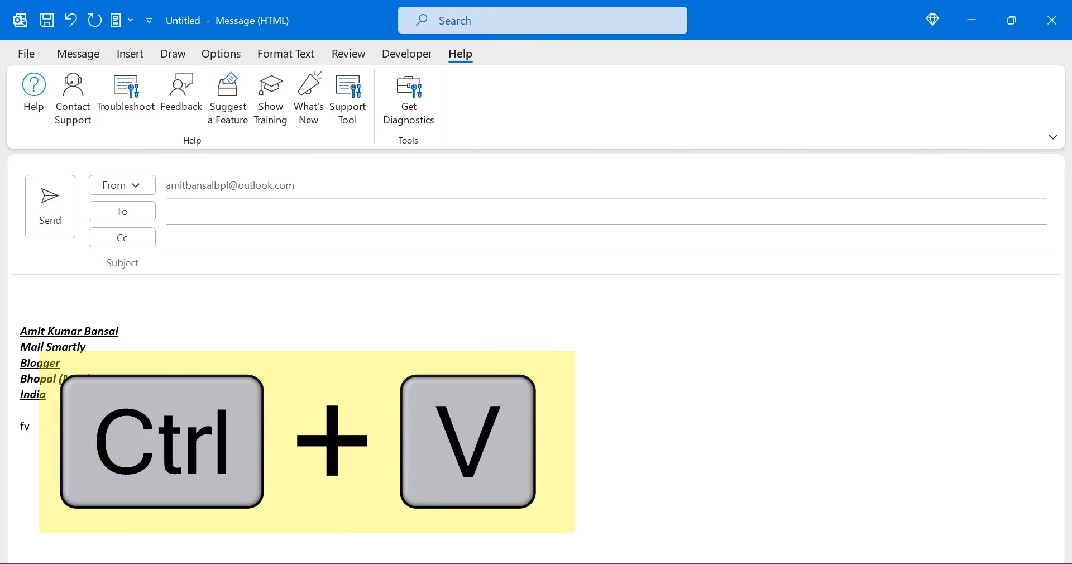
Display the message's Review, Insert and Format Text commands in turn, keeping the message open
left_click(425, 376)
key("alt+r")
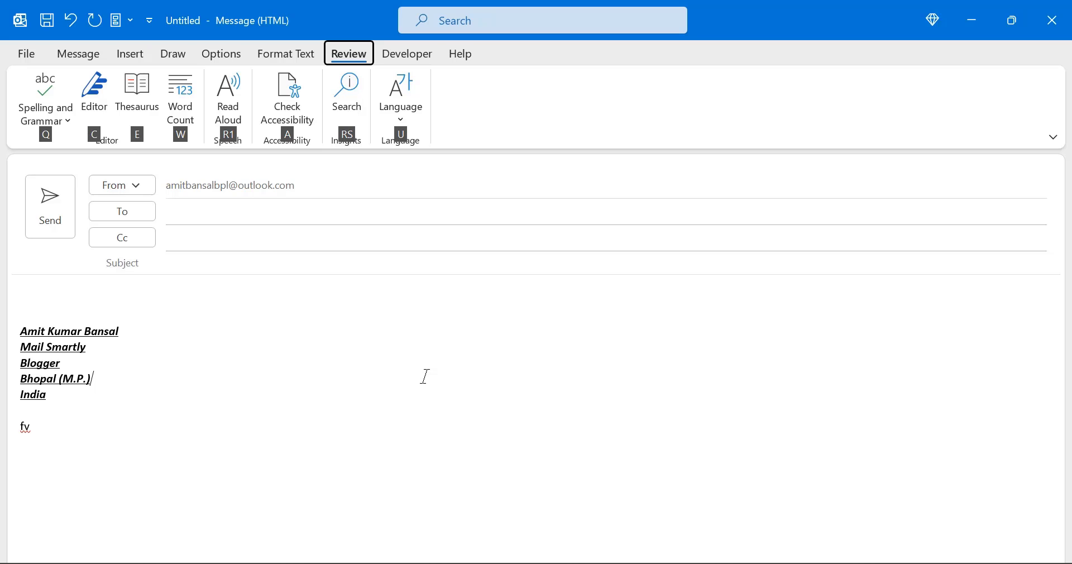
key("ctrl+n")
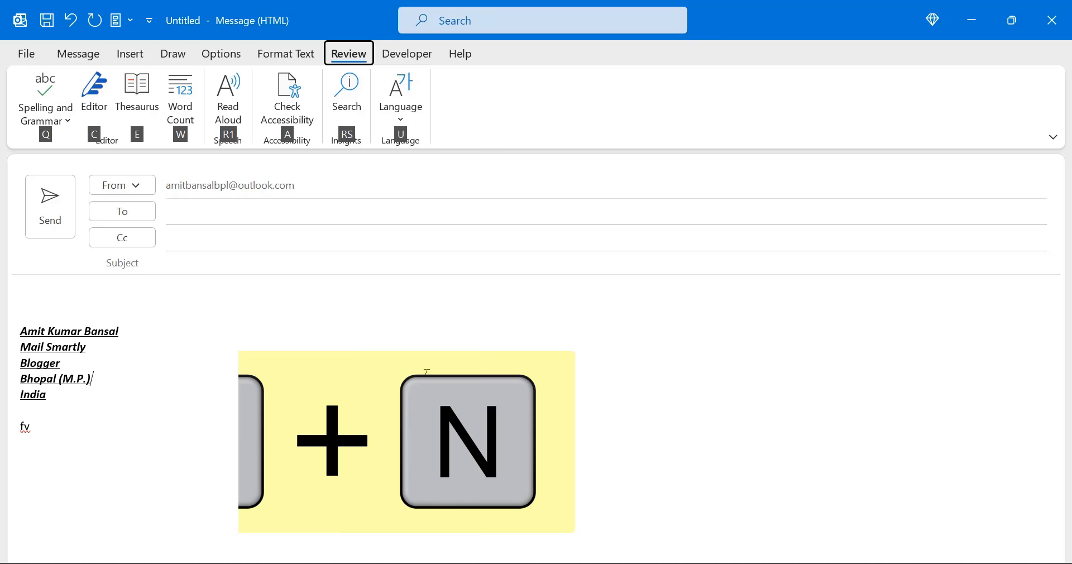
key("n")
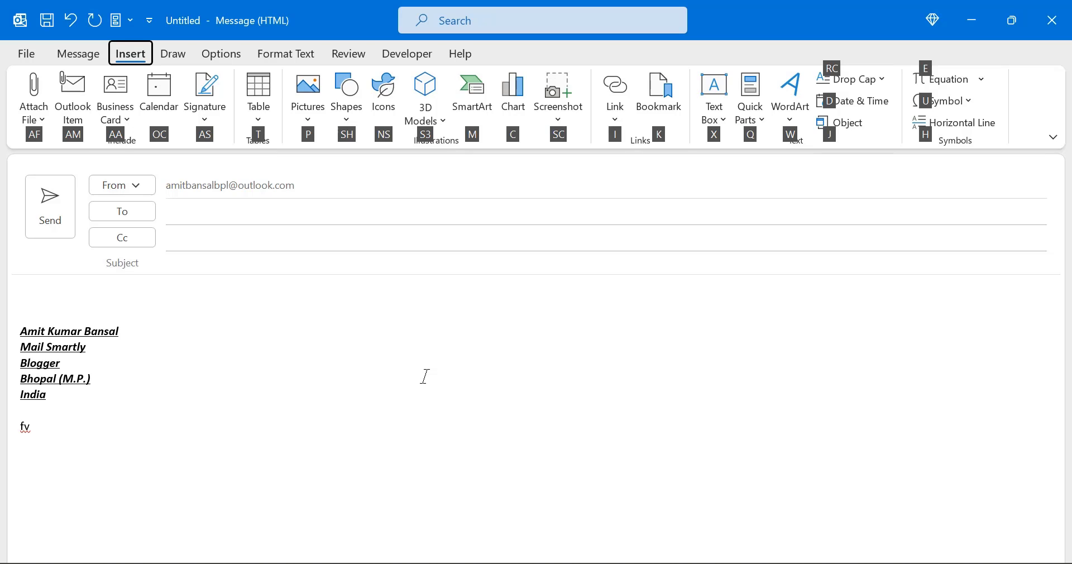
key("Escape")
key("Escape")
key("Escape")
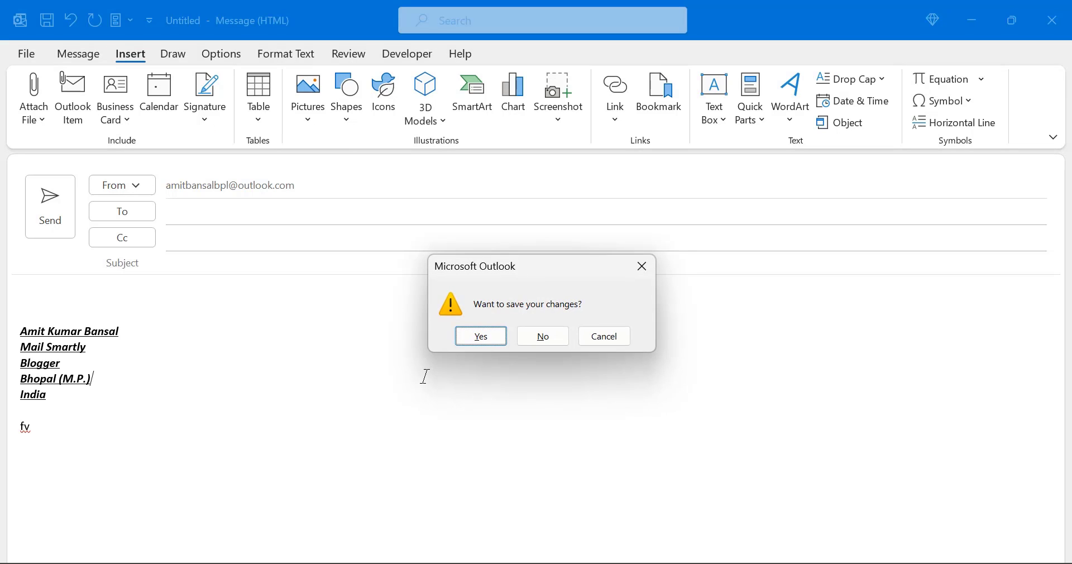
key("Escape")
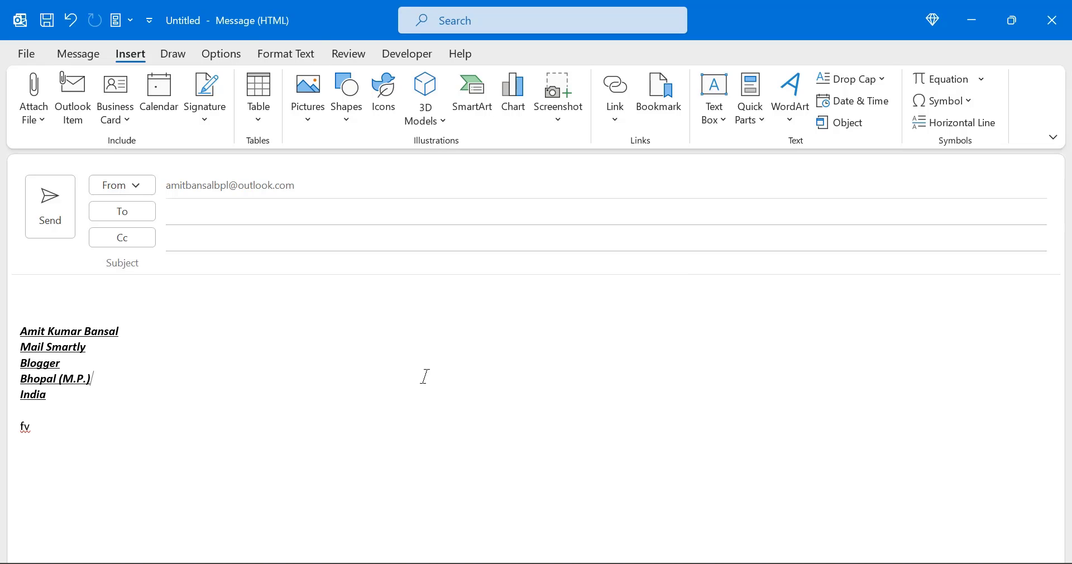
key("alt+o")
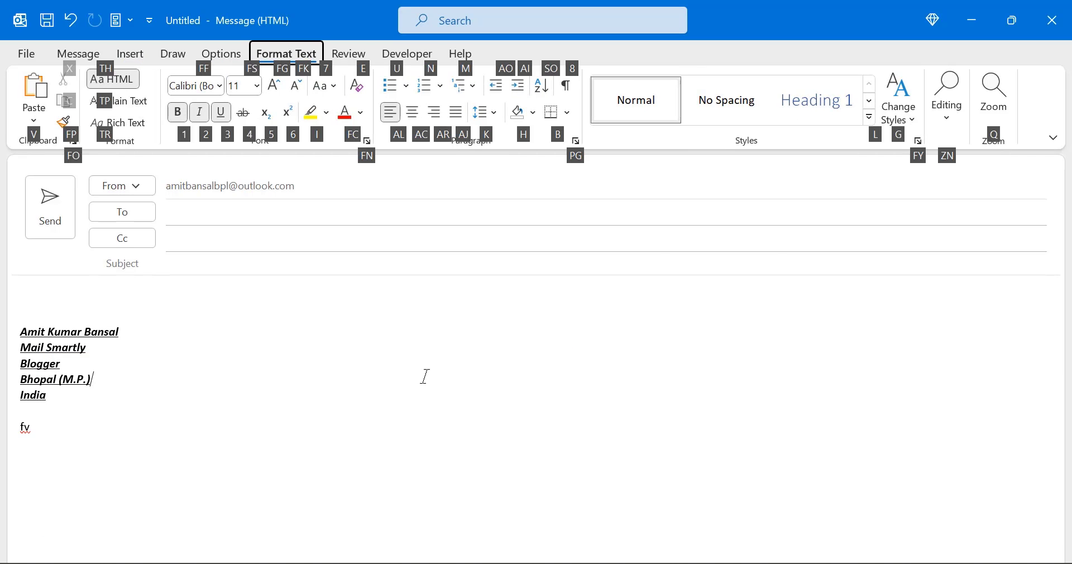
key("Escape")
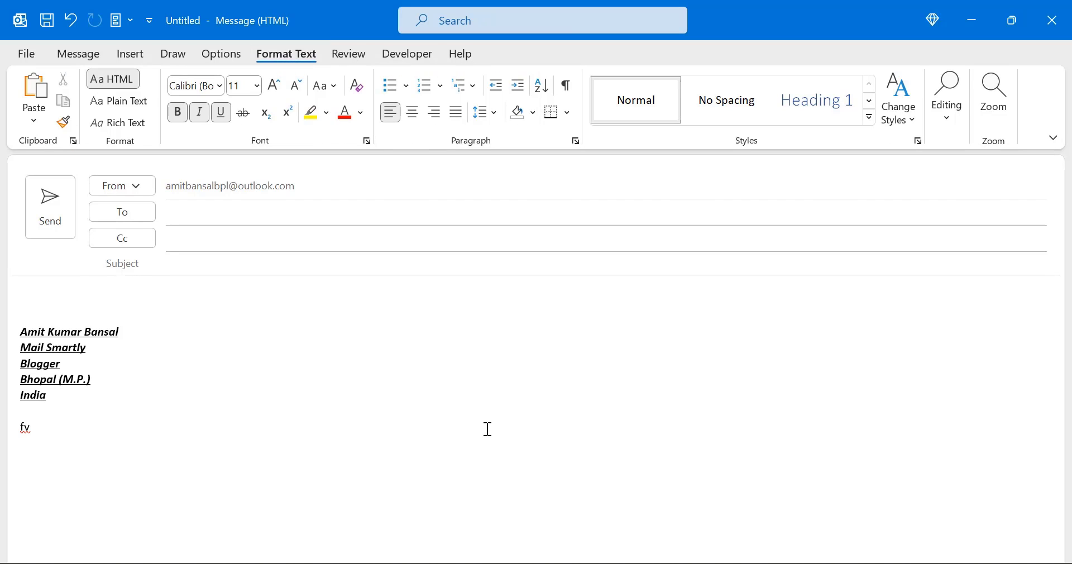
Forward the draft message in a separate window, and close that copy without saving it
key("alt+w")
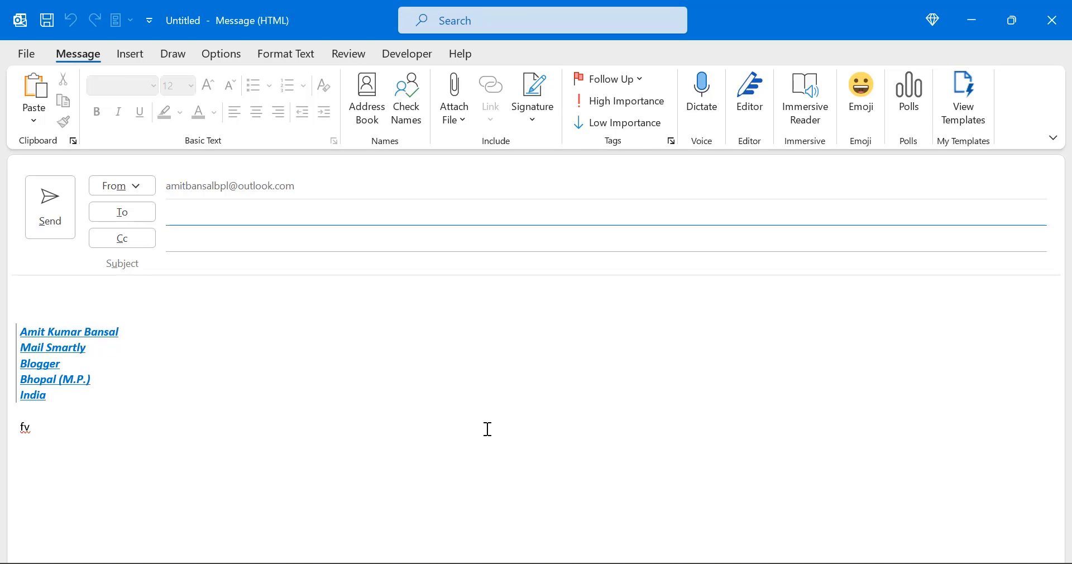
left_click(214, 296)
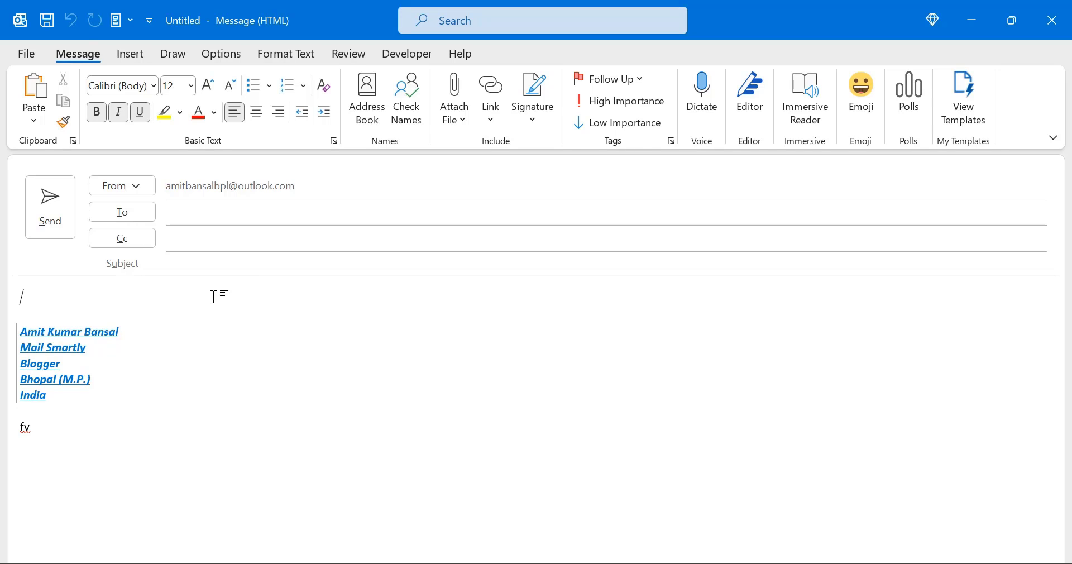
key("Escape")
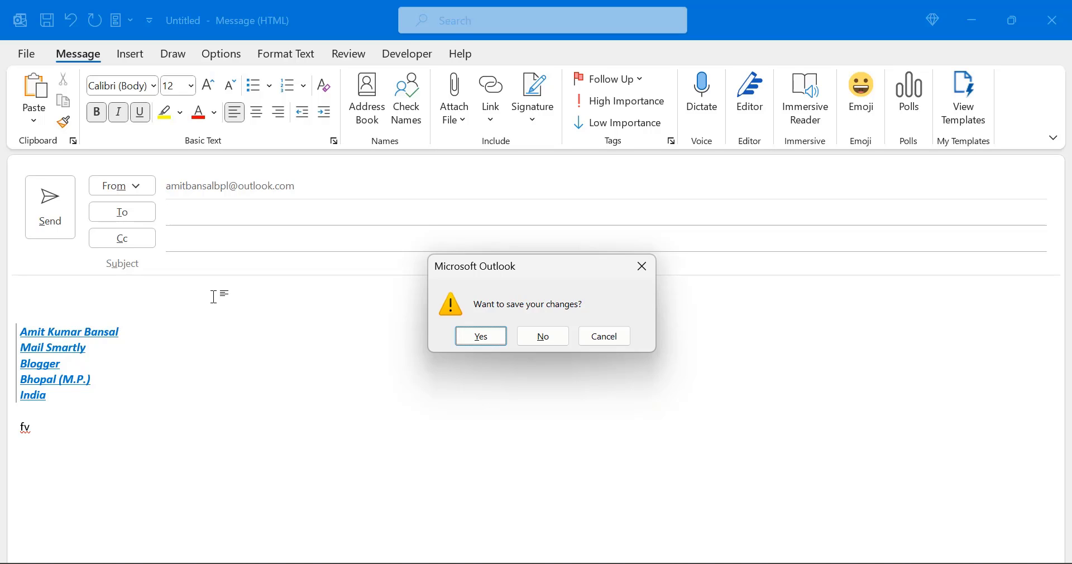
key("Escape")
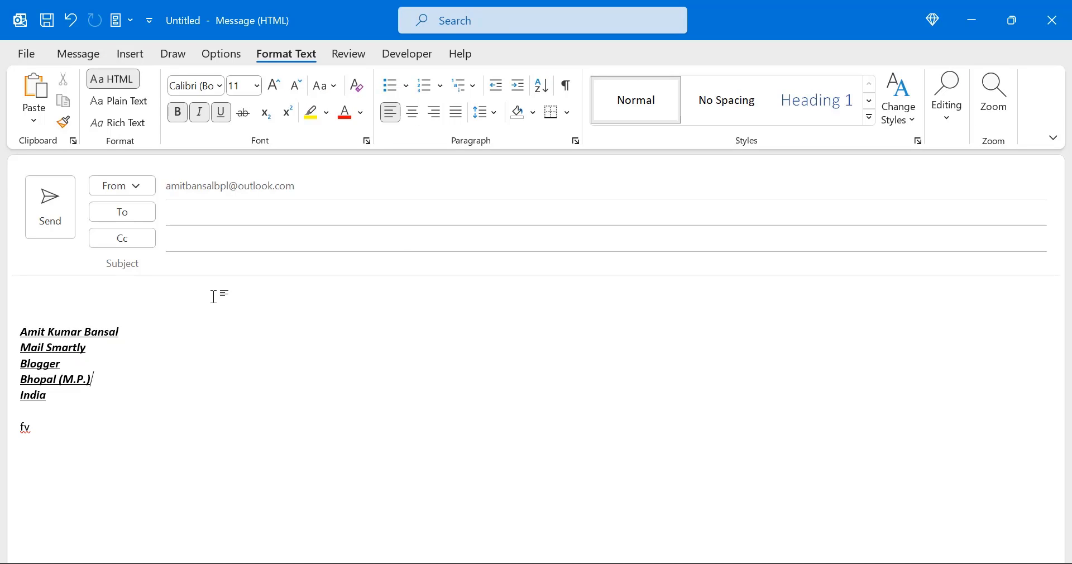